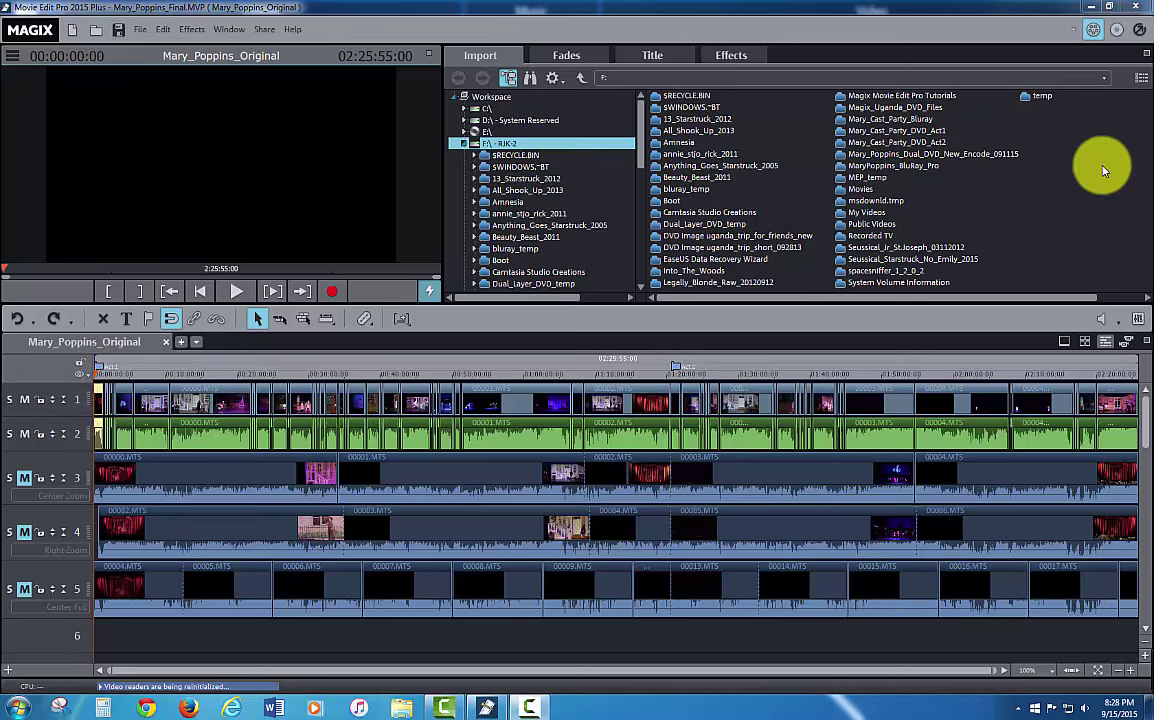
Step: Switch to the burn preview and check the Act 1/Act 2 chapter page, then return to the title menu
left_click(1117, 31)
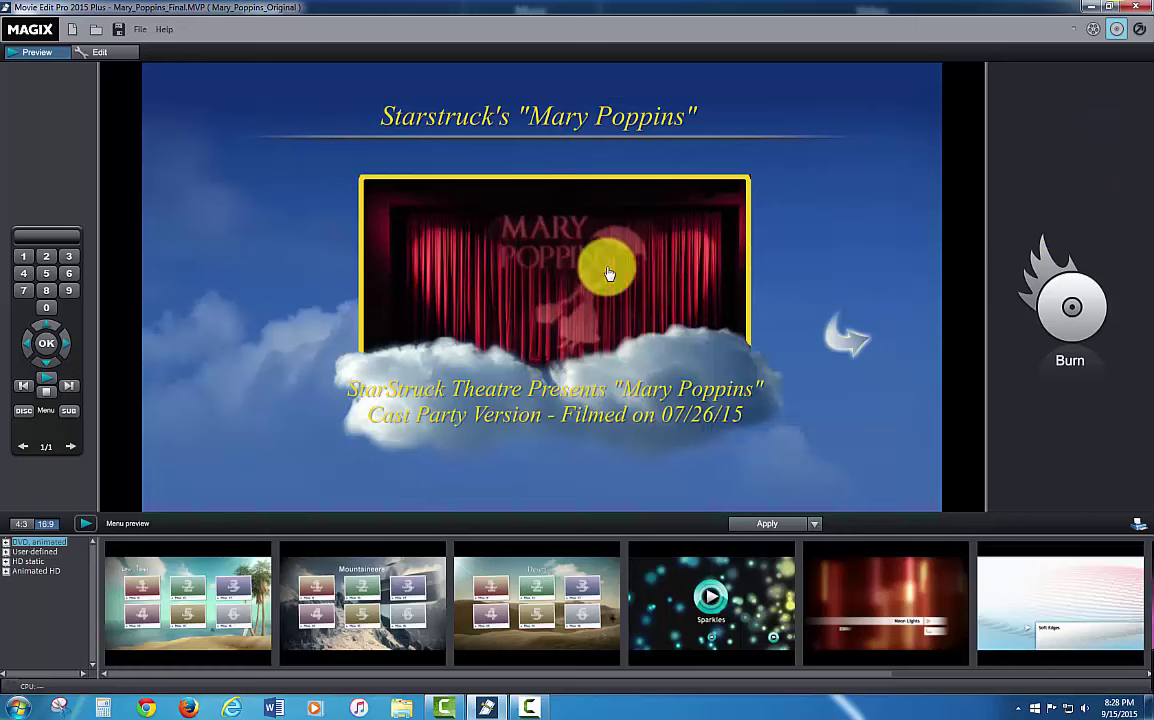
left_click(853, 341)
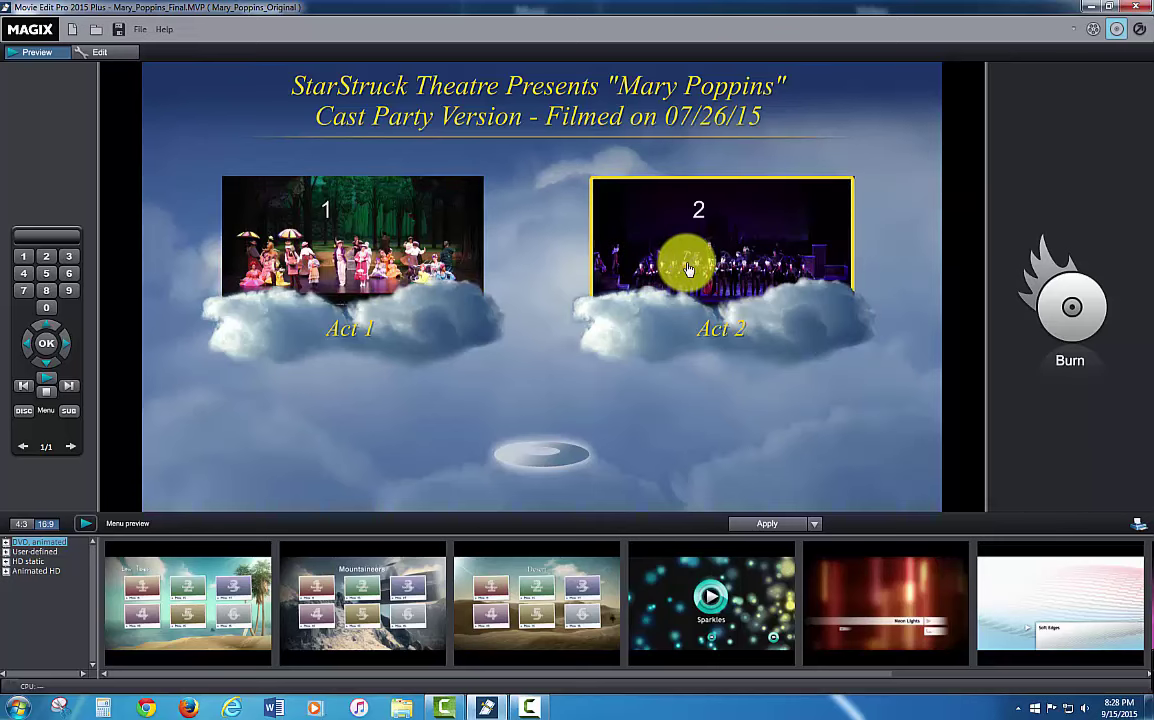
left_click(557, 457)
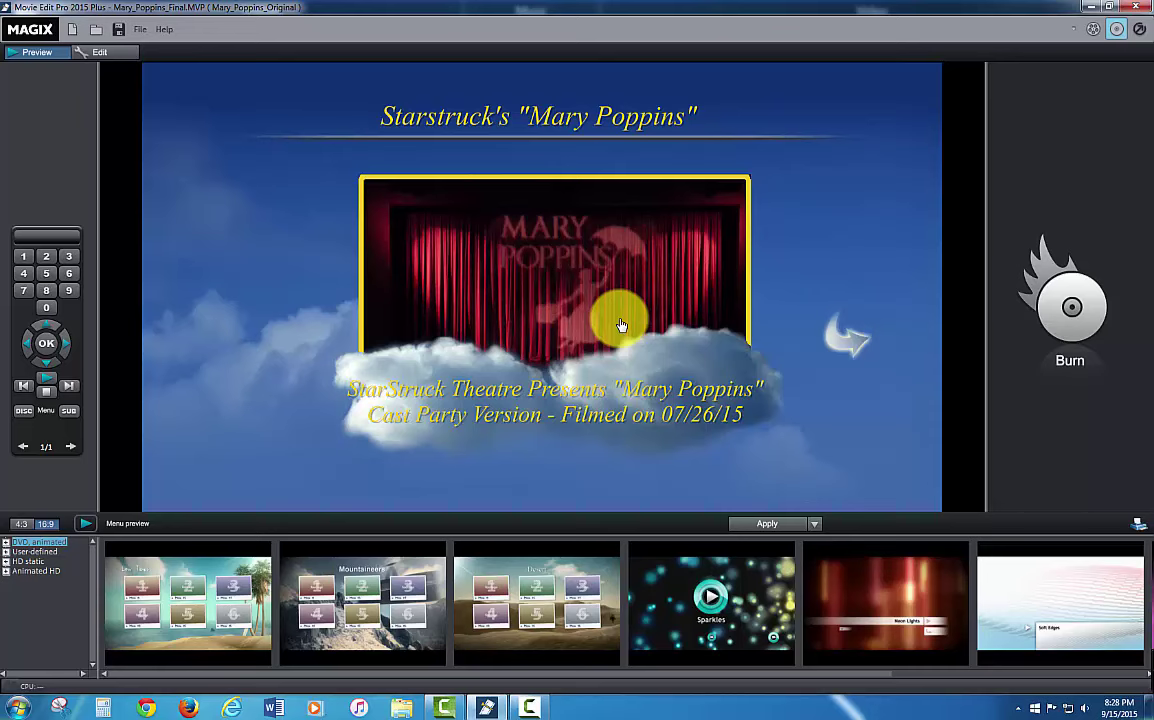
Step: Choose DVD as the disc type to reach the DVD Burning settings
left_click(1078, 312)
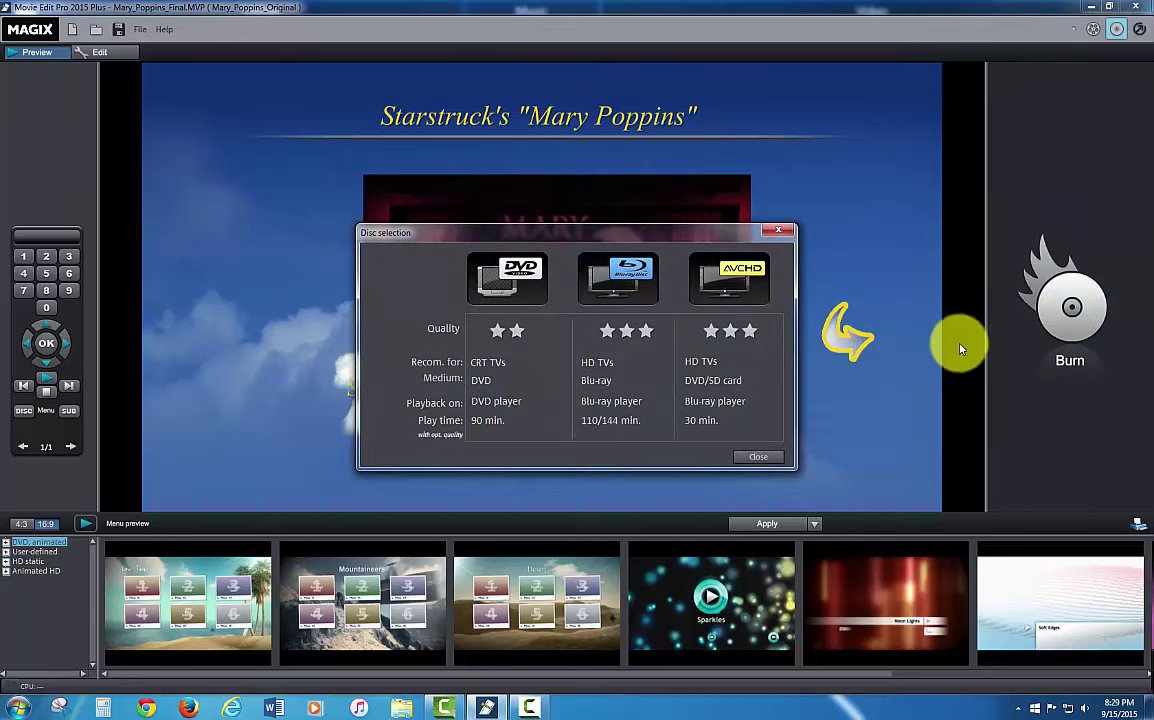
left_click(517, 280)
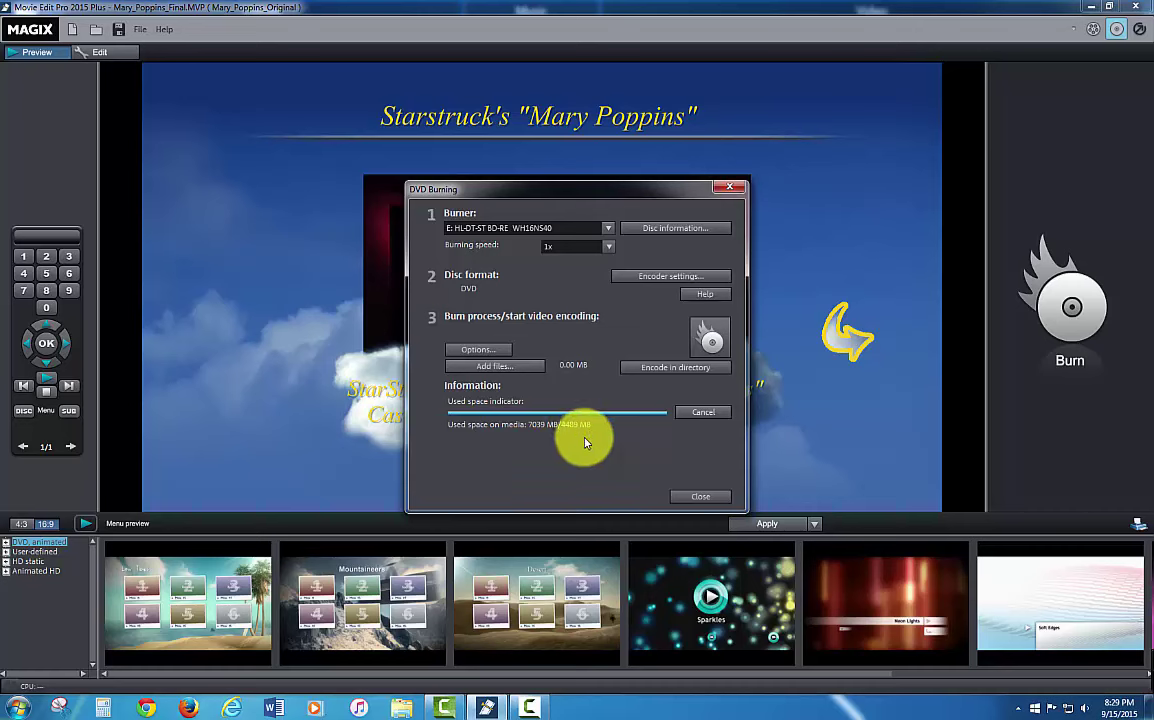
Step: Set the MPEG encoder preset to Standard DVD NTSC widescreen
left_click(650, 279)
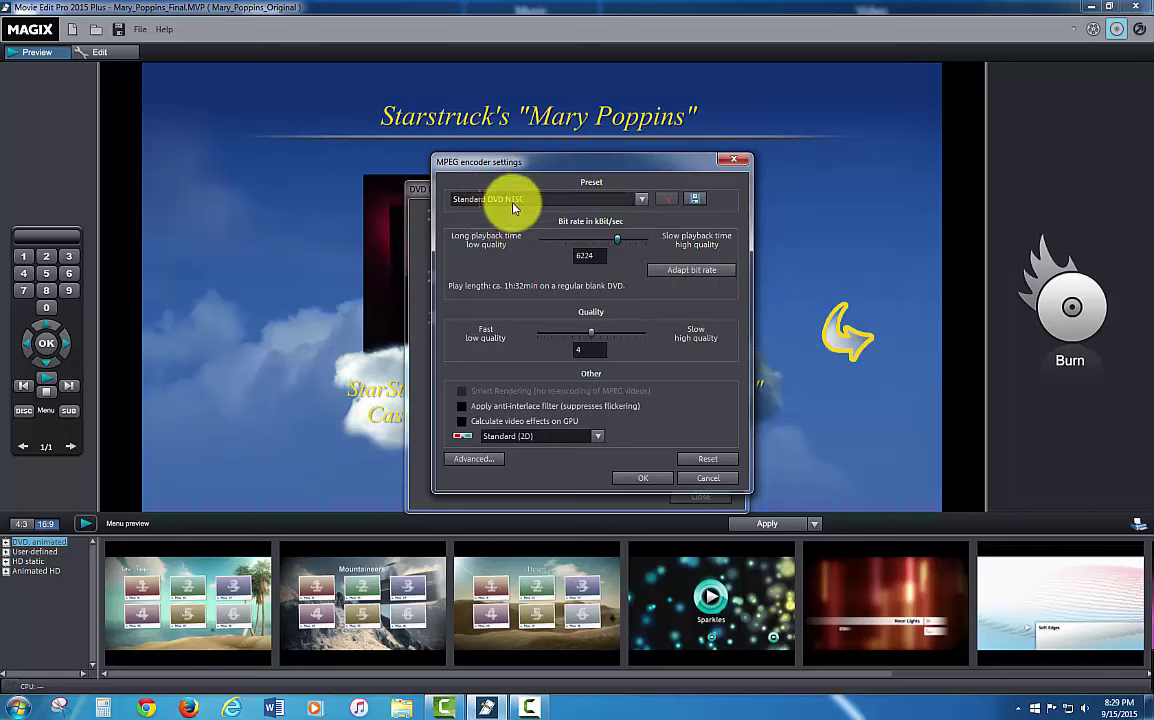
left_click(644, 204)
left_click(643, 204)
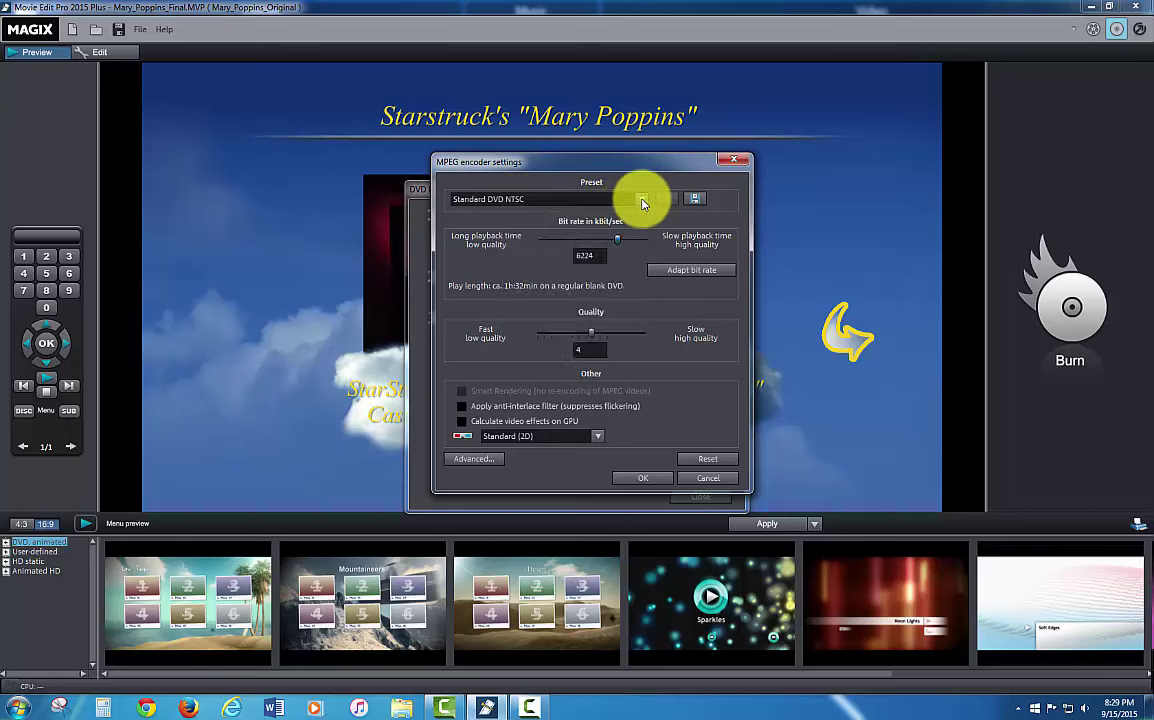
left_click(643, 204)
left_click(565, 360)
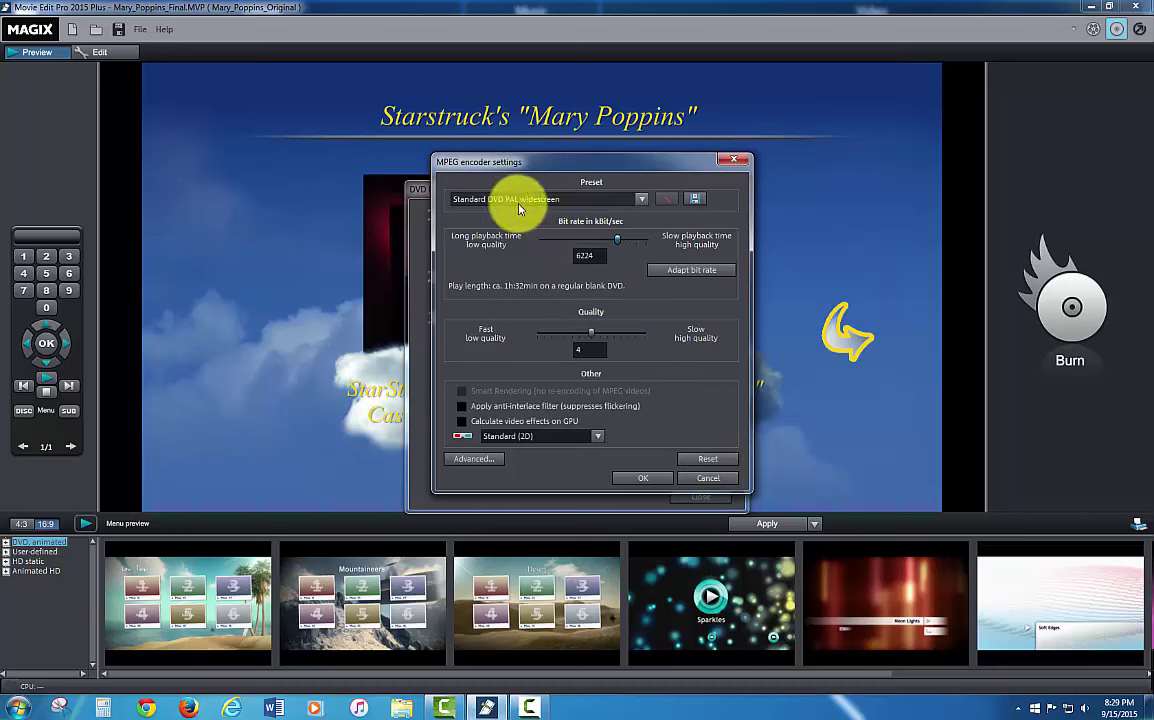
left_click(643, 204)
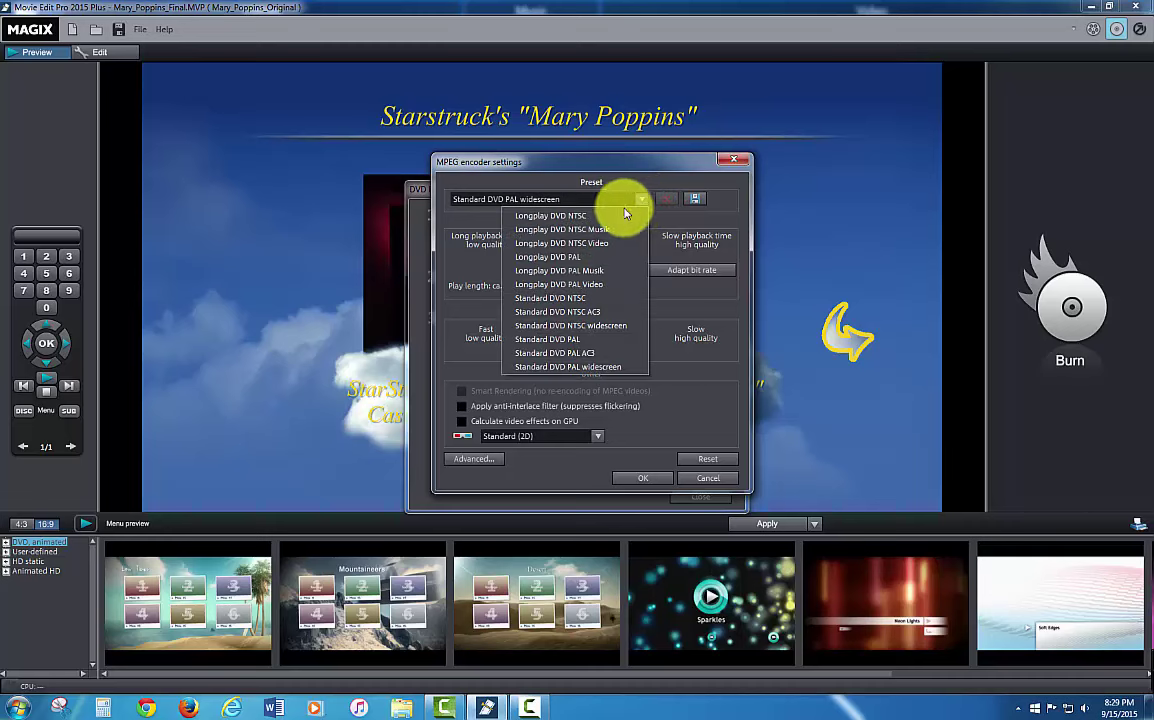
left_click(585, 327)
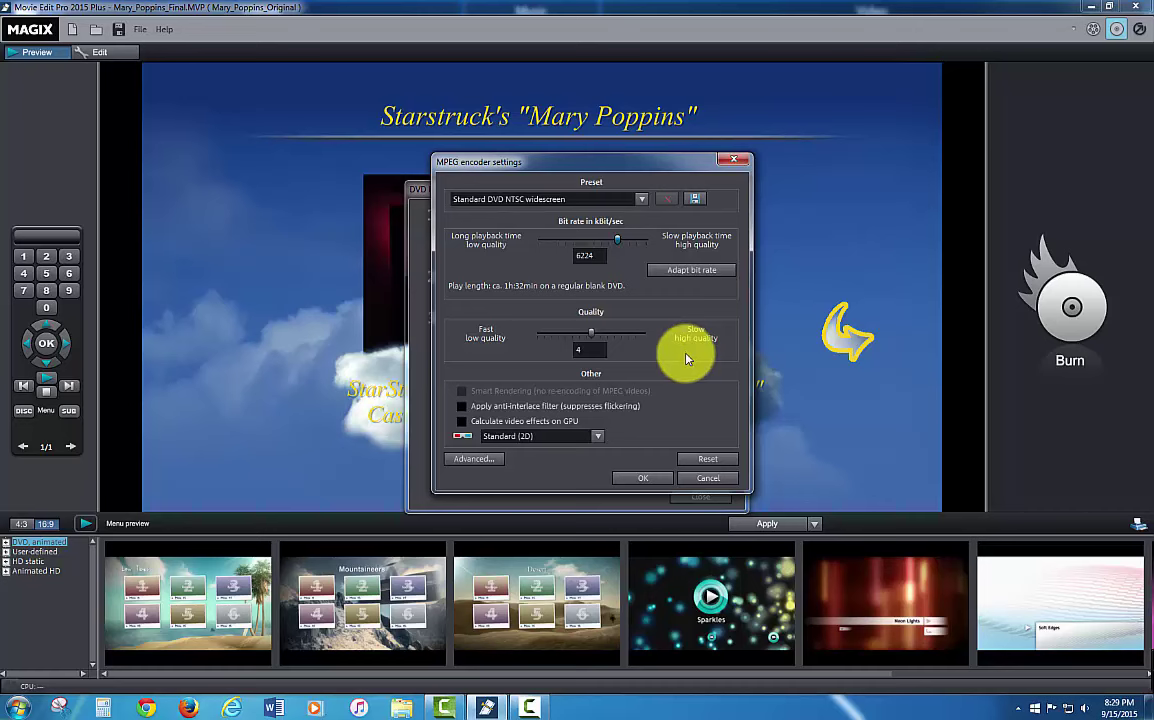
Step: Fit the bit rate to the disc at 3963 kbit/s and confirm the encoder settings
left_click(689, 274)
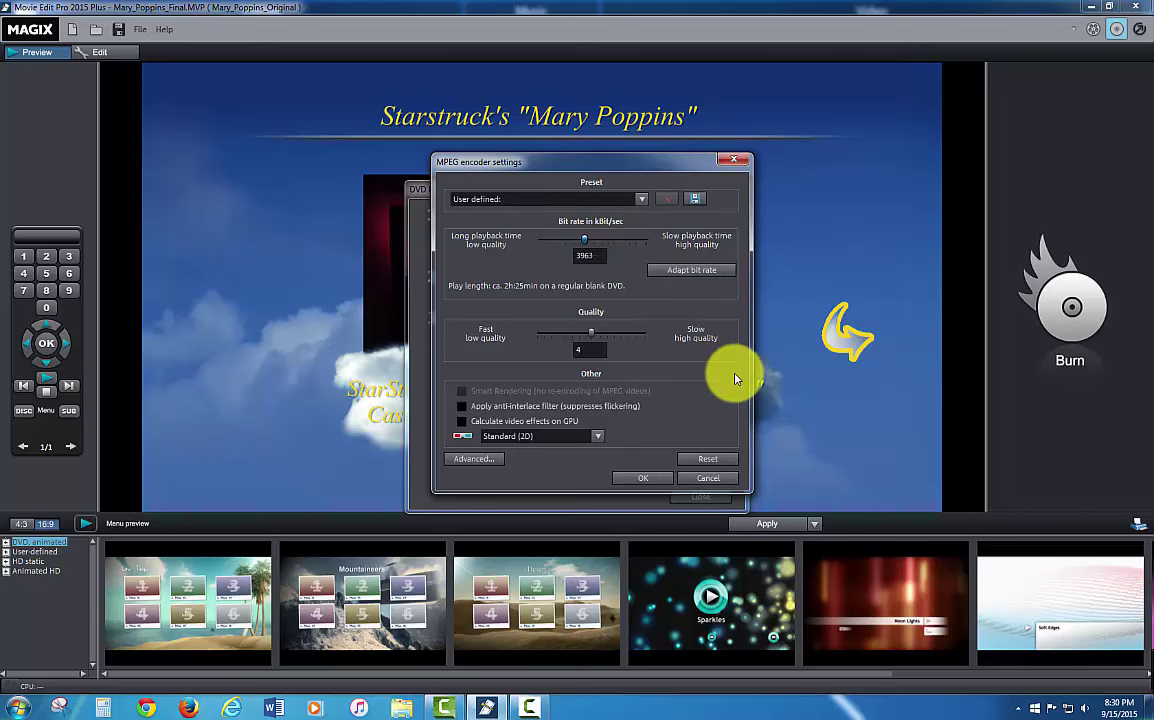
double_click(598, 260)
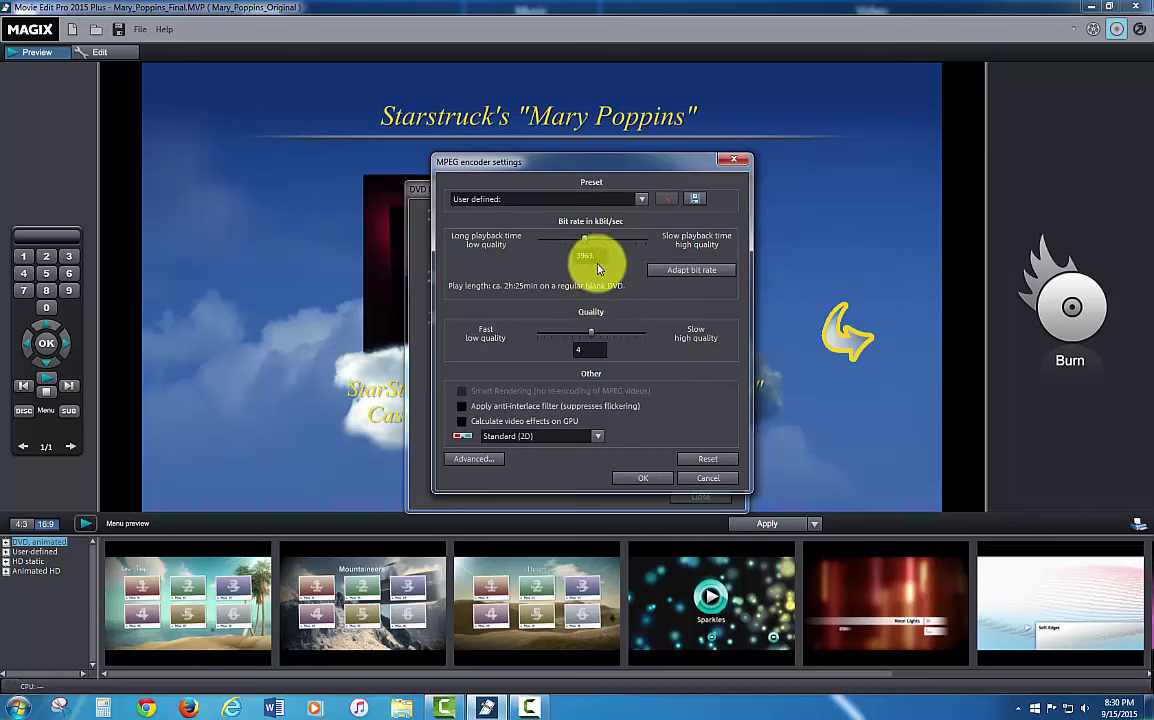
left_click(645, 480)
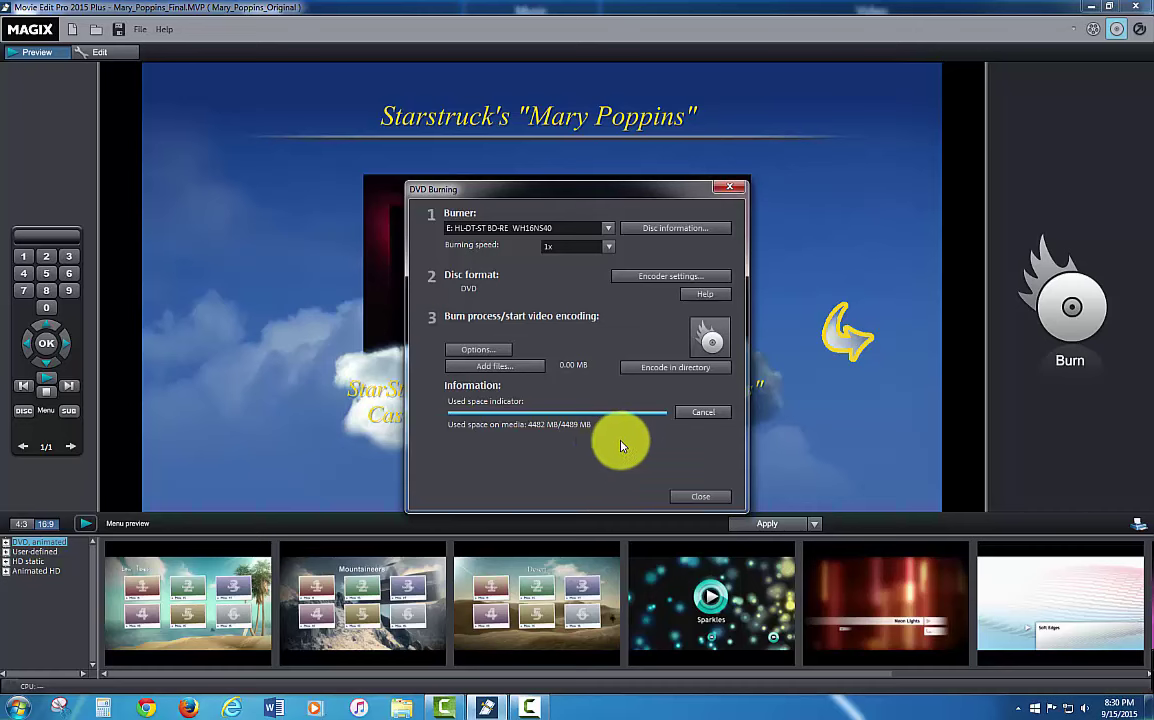
Step: Encode the DVD into a new folder named temp_dvd_1 on drive F:
left_click(668, 370)
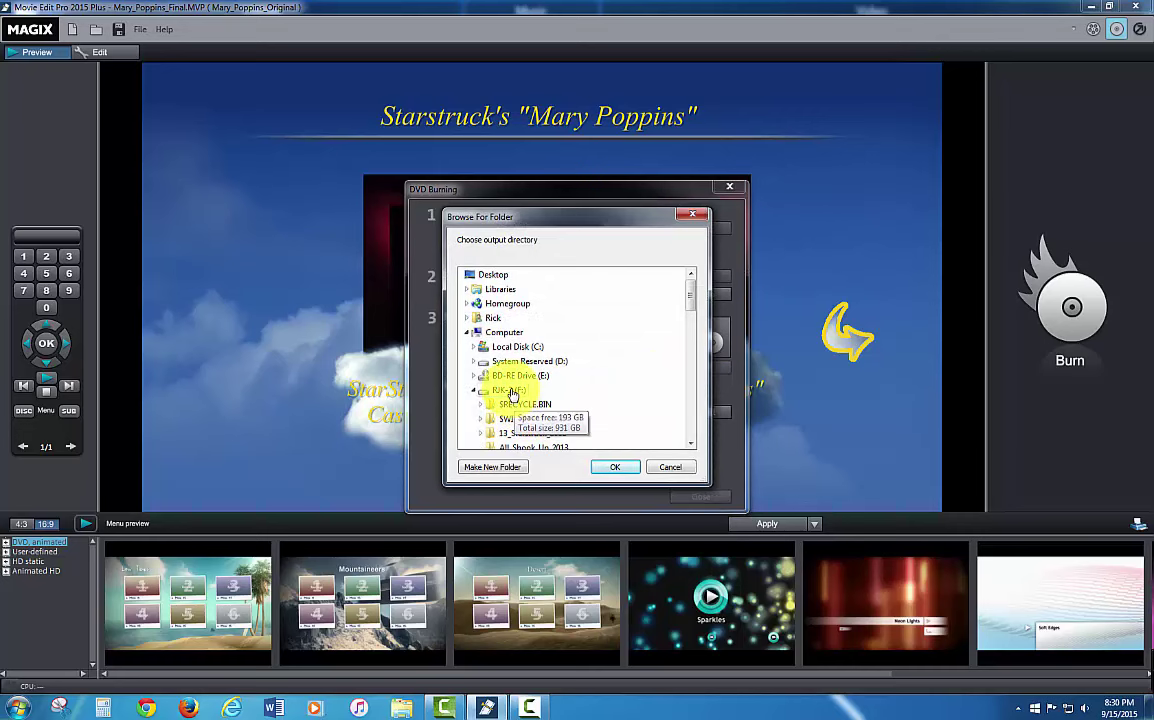
left_click(494, 467)
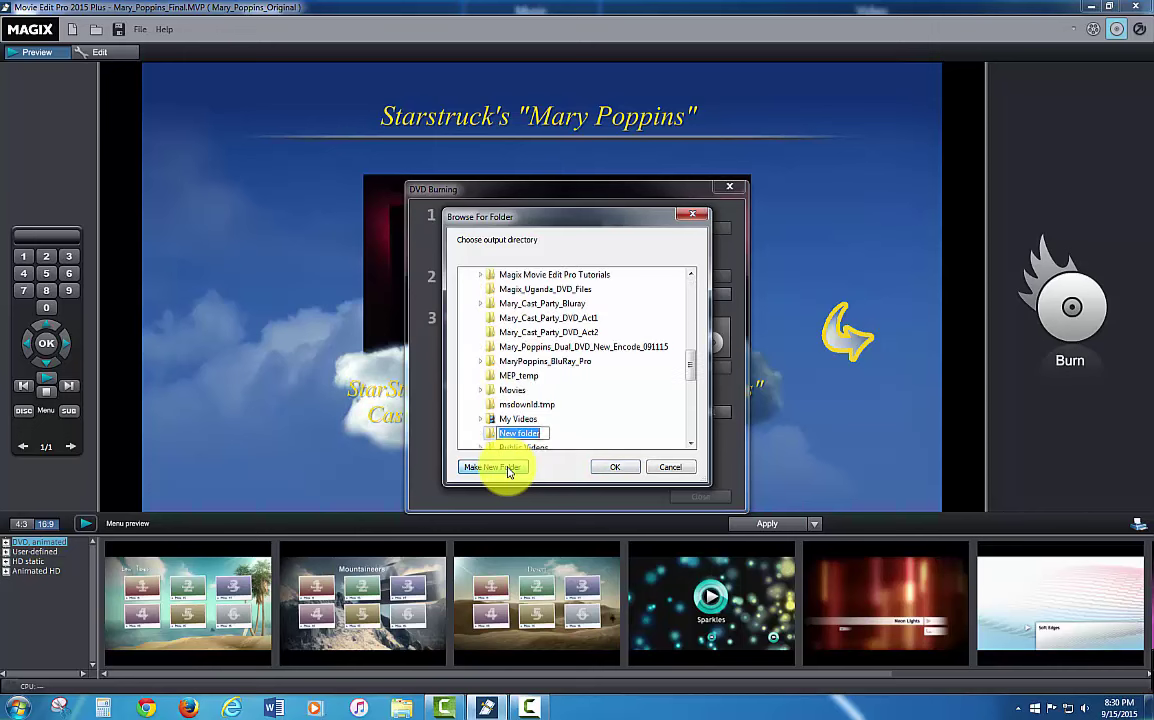
type("t")
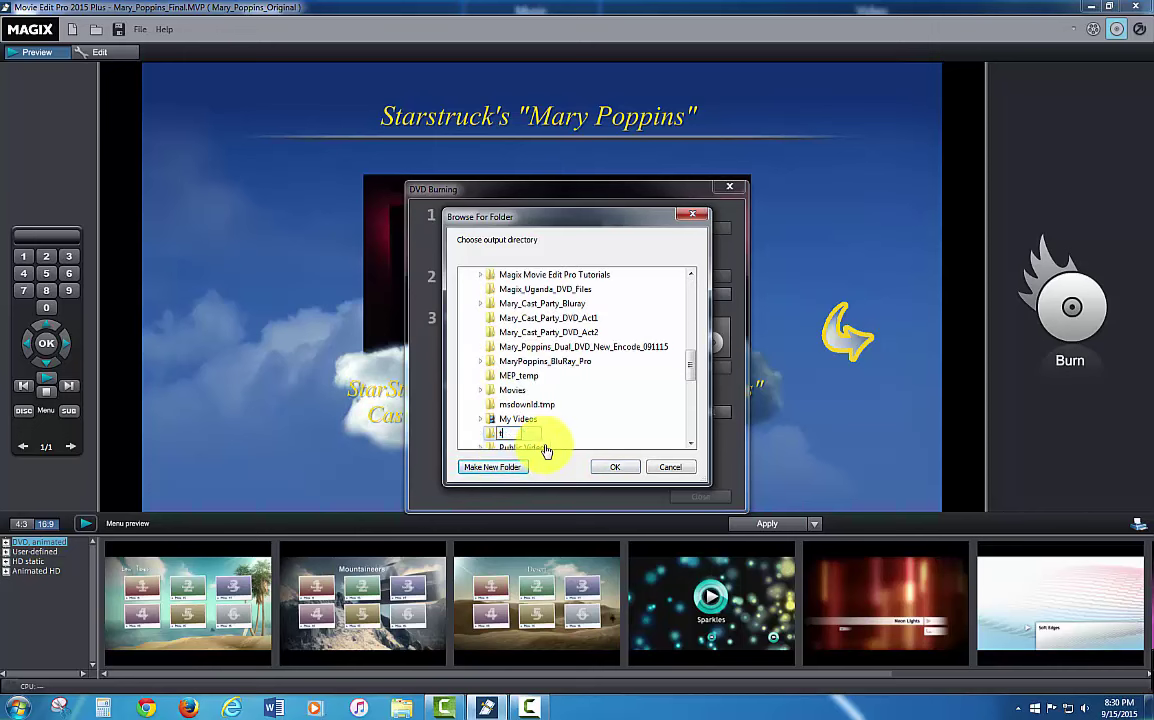
type("emp_dvd_1")
key("Return")
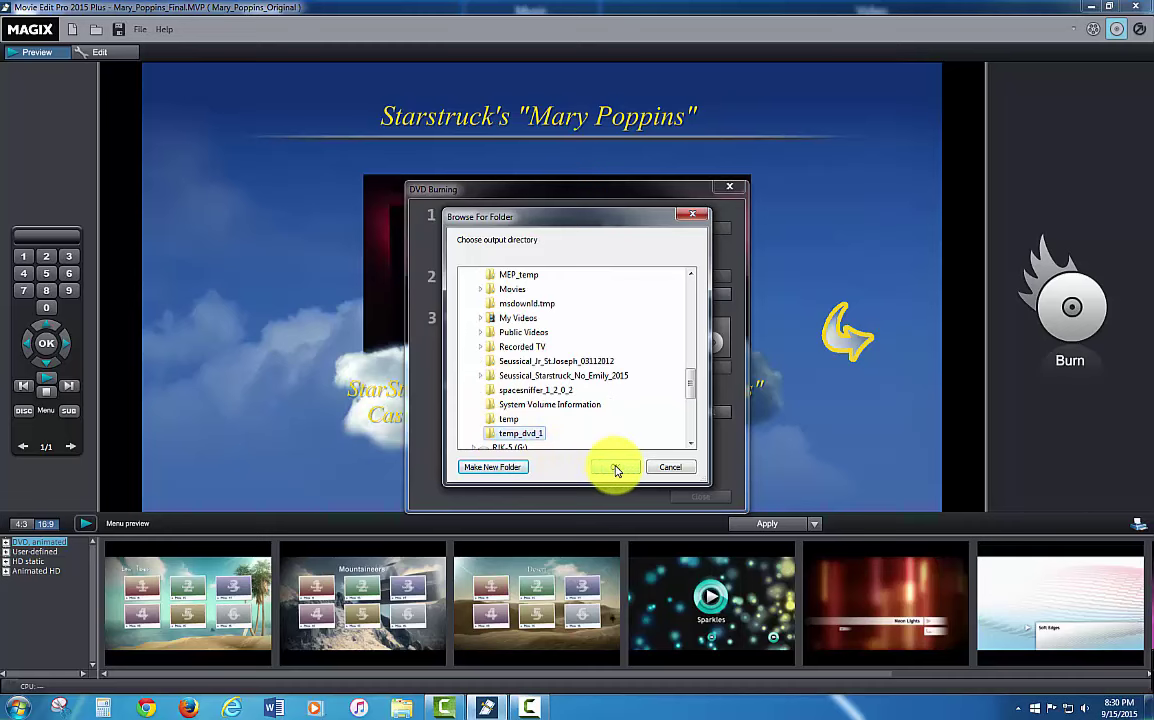
left_click(616, 470)
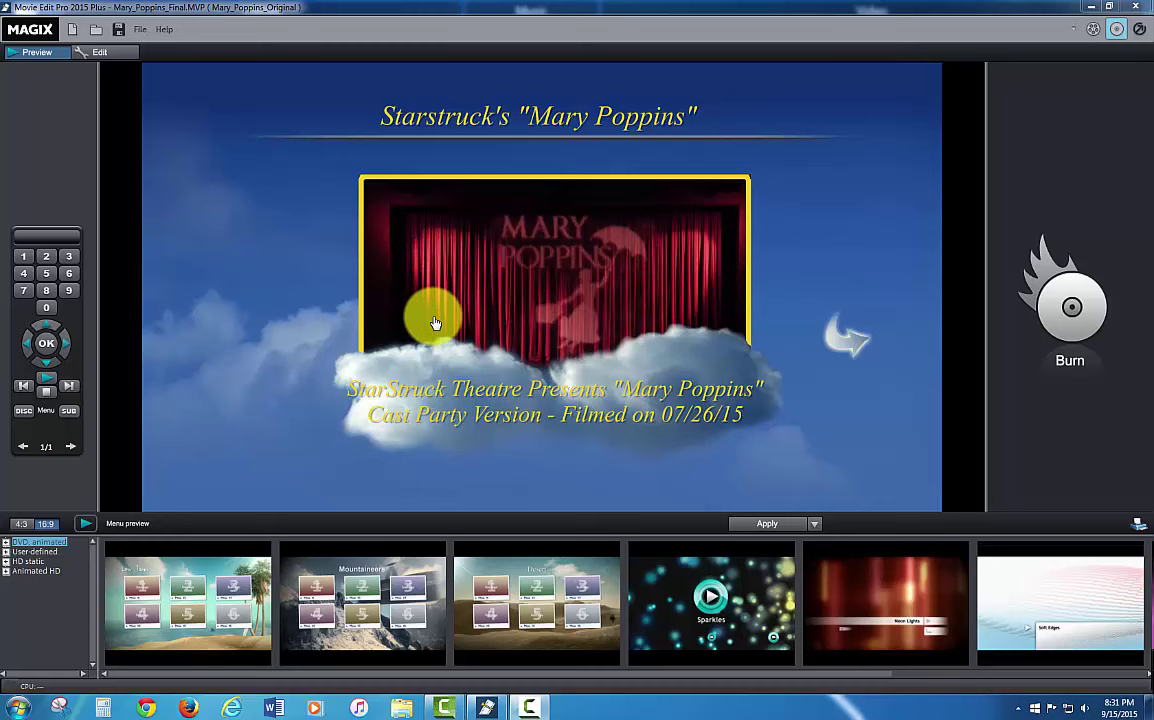
Step: Start a new DVD burn and select the Standard DVD NTSC widescreen preset (6224 kbit/s, quality 4)
left_click(1075, 315)
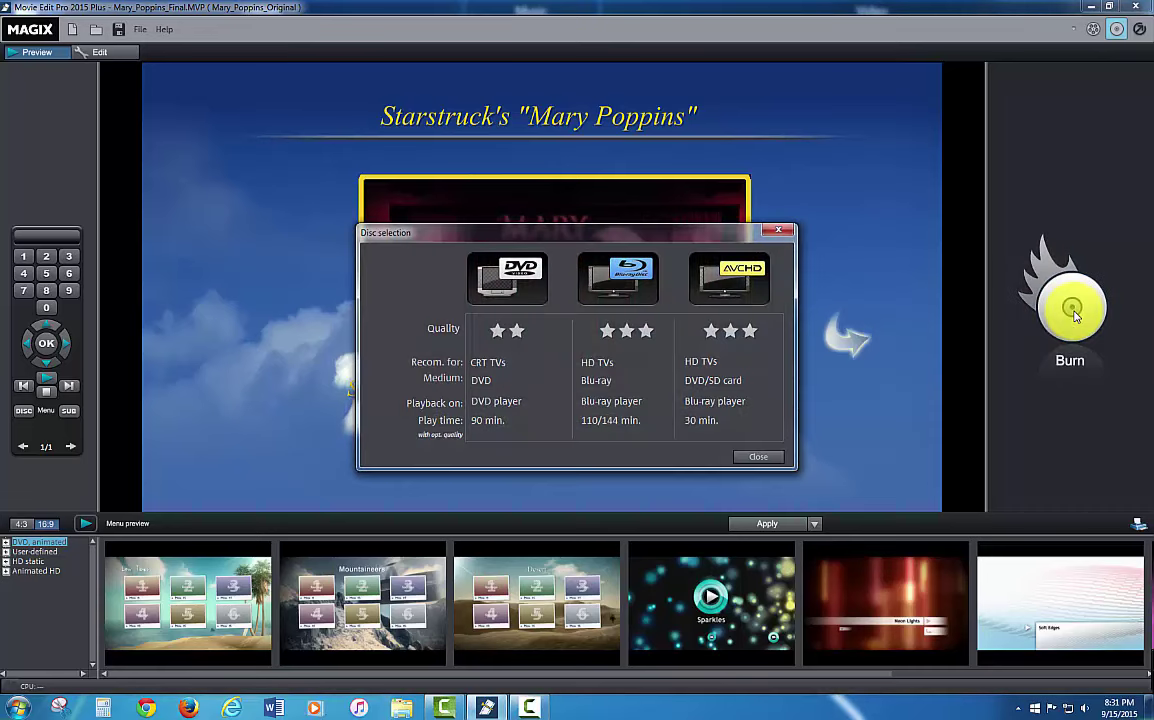
left_click(506, 283)
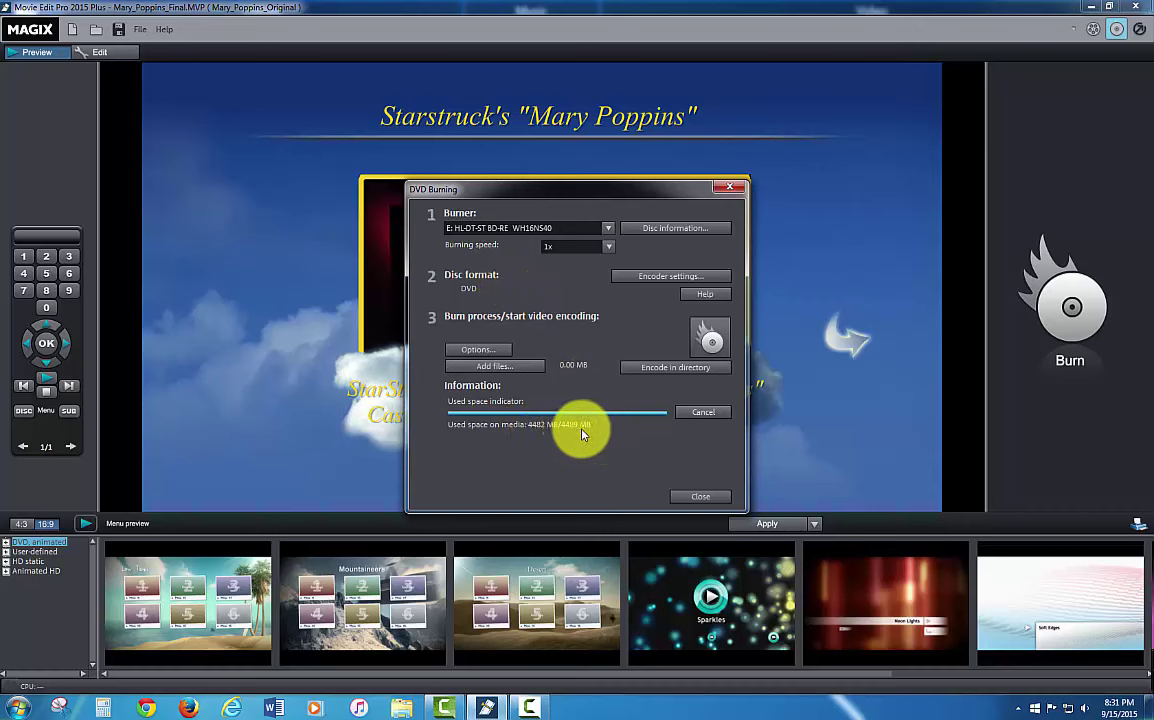
left_click(667, 277)
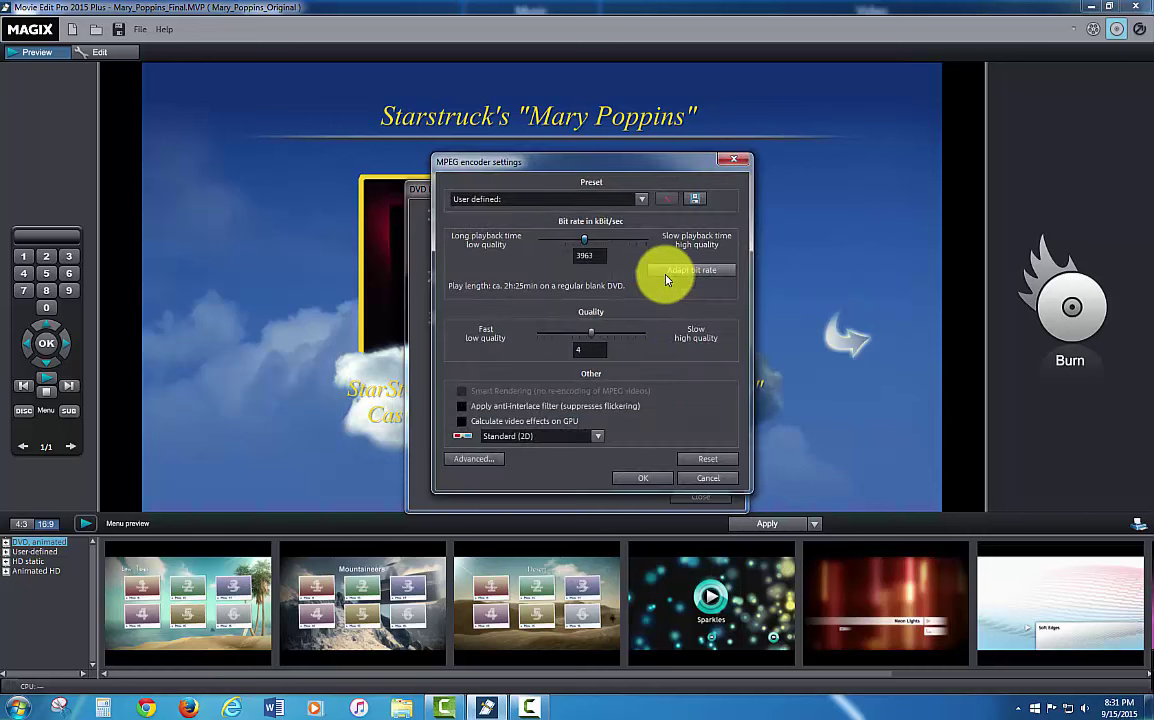
left_click(636, 200)
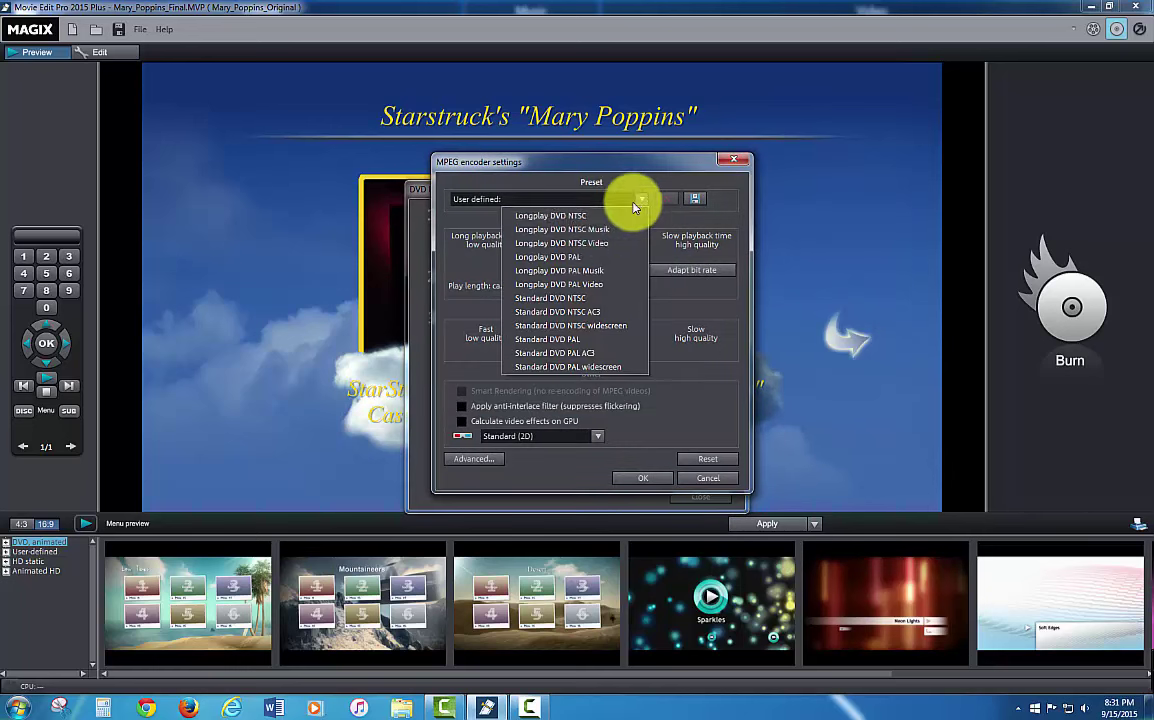
left_click(580, 327)
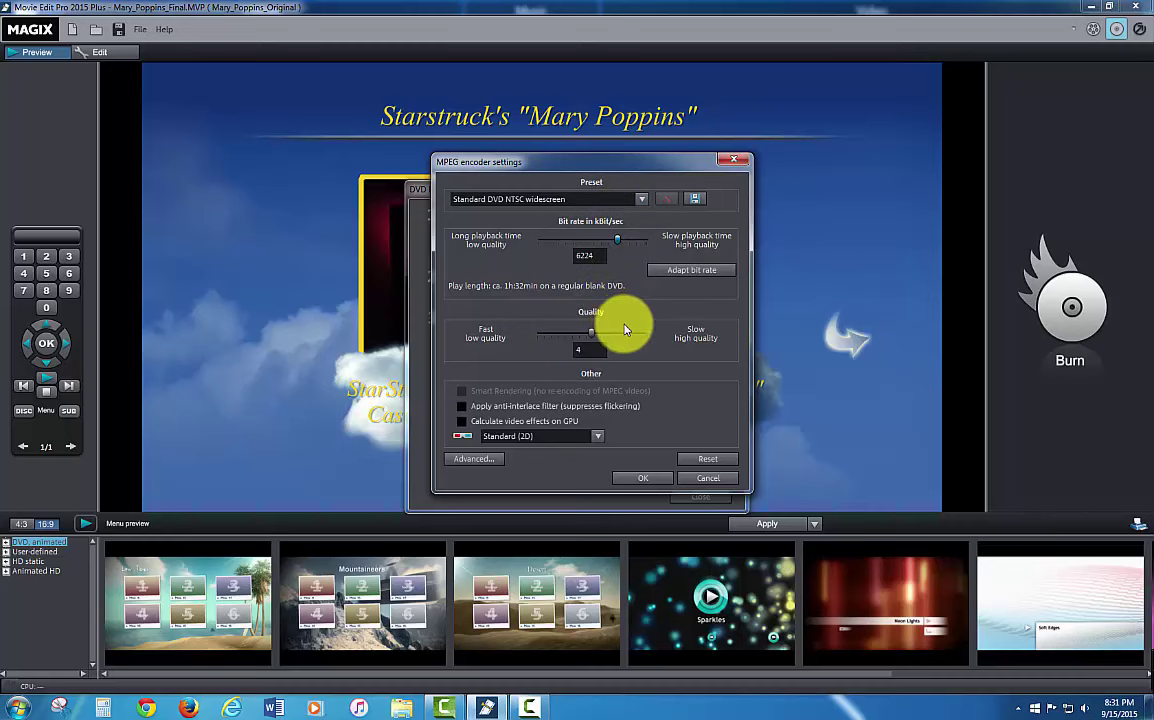
Step: Accept the encoder settings so DVD Burning targets the DVD+R9DL dual-layer disc
left_click(643, 478)
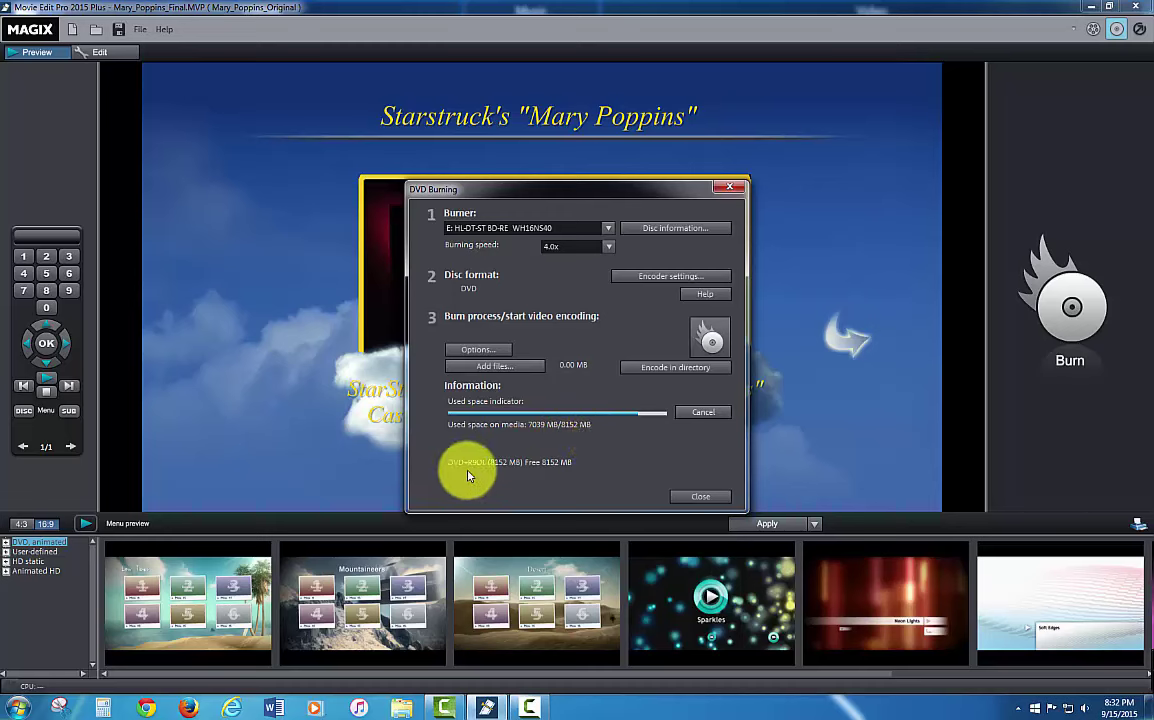
Step: Reconfirm the Standard DVD NTSC widescreen preset at 6224 kbit/s, quality 4
left_click(656, 279)
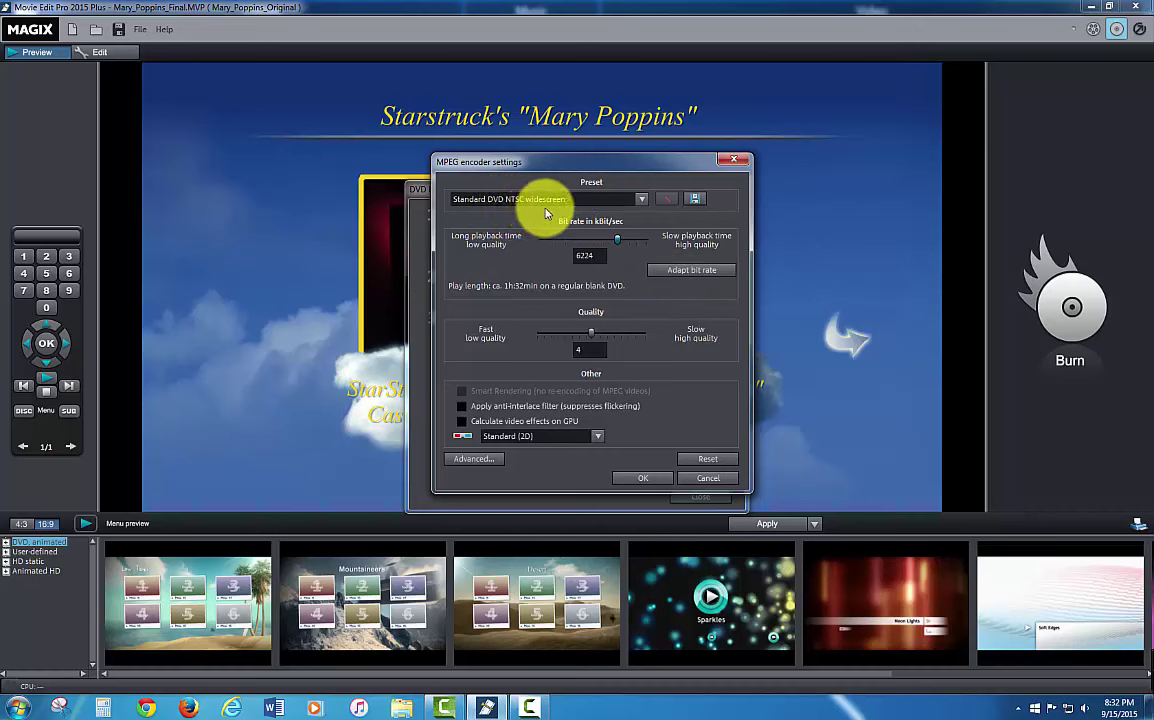
left_click(642, 200)
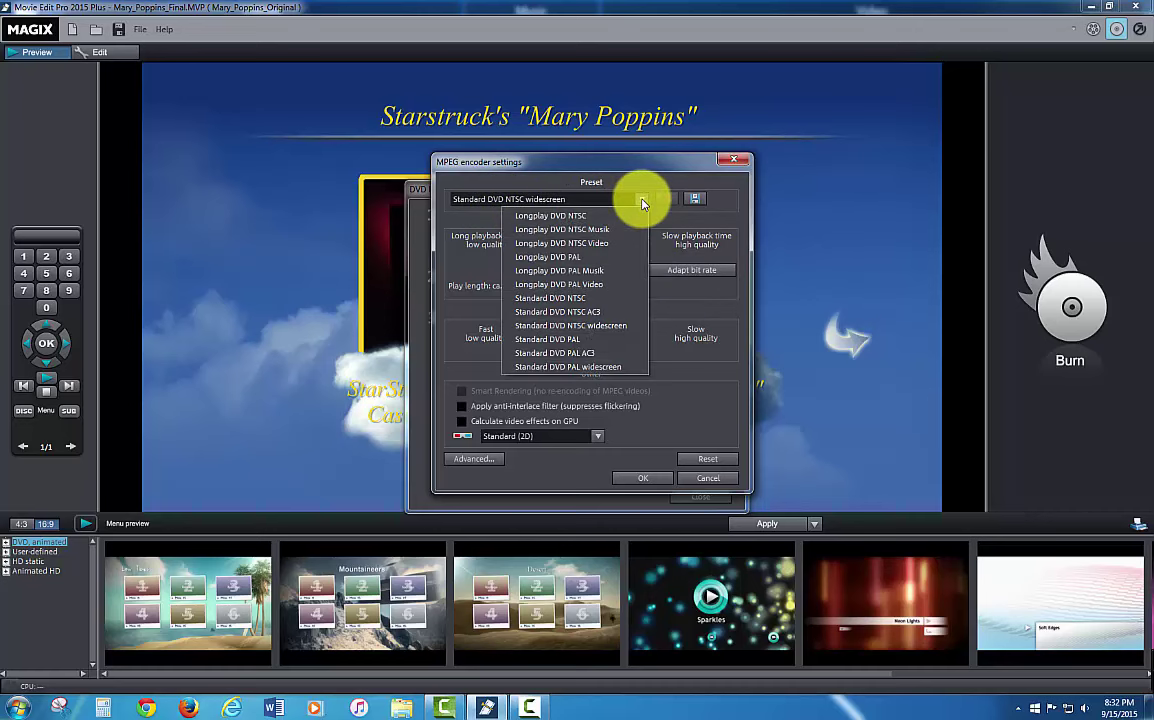
left_click(586, 327)
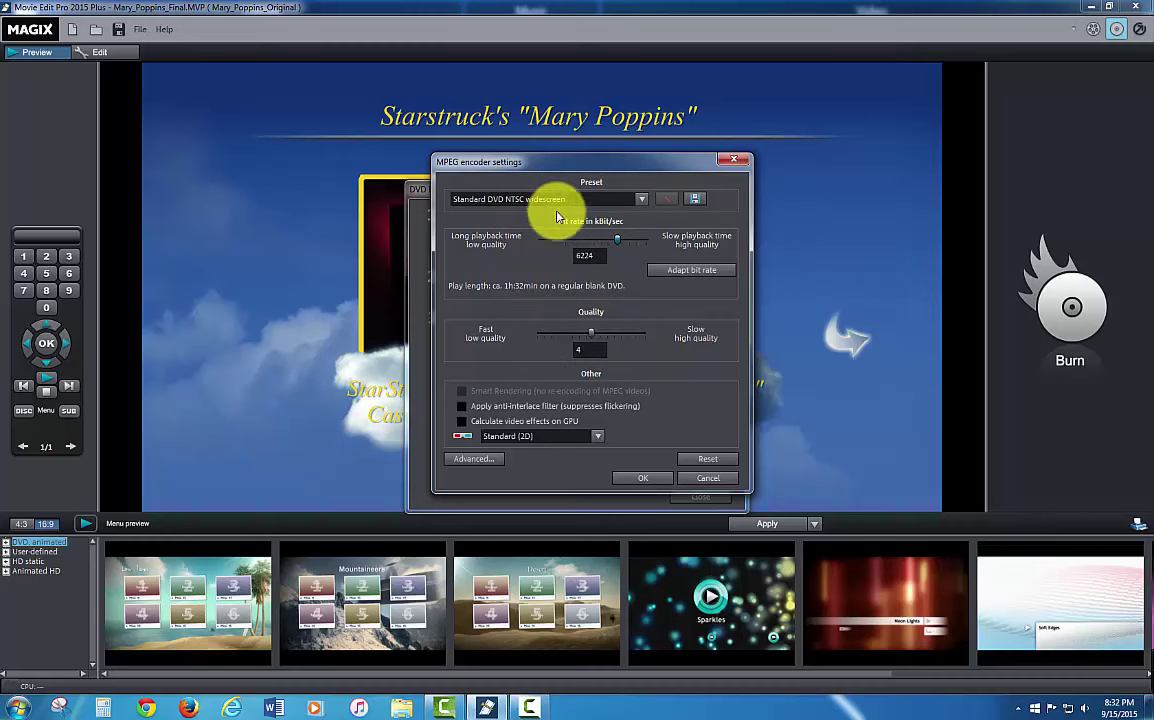
left_click(645, 478)
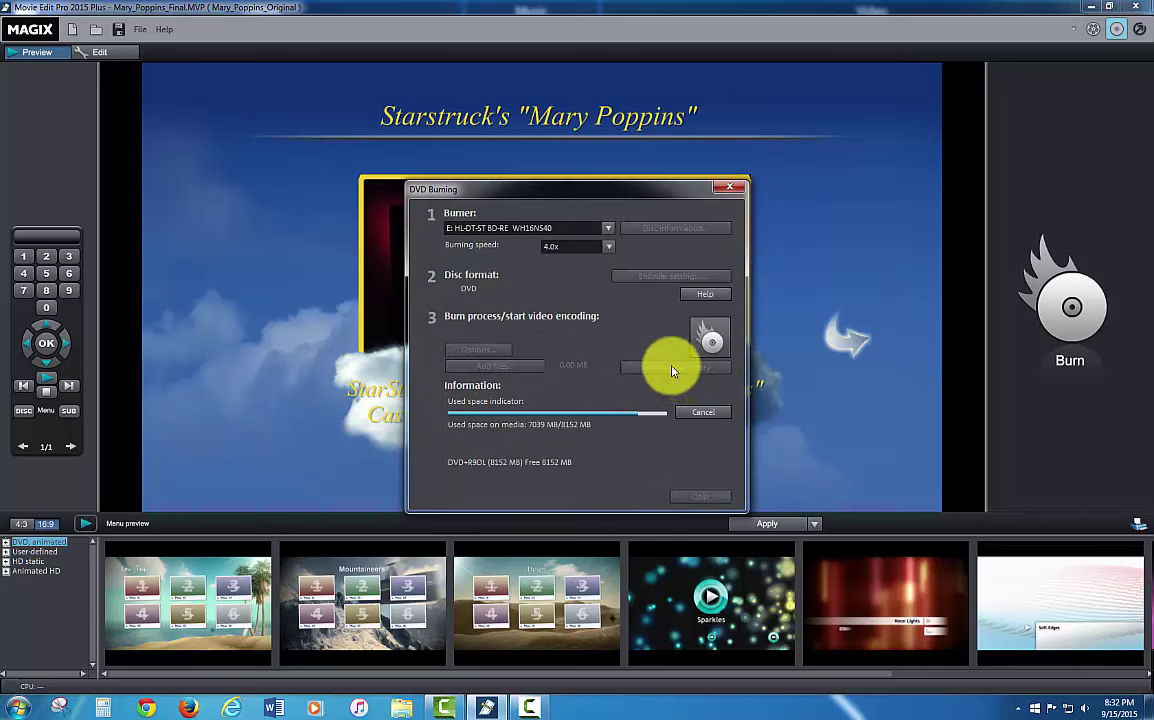
Step: Encode the dual-layer DVD into a new temp_dvd_dual folder, ignoring the disc-space warning
left_click(673, 368)
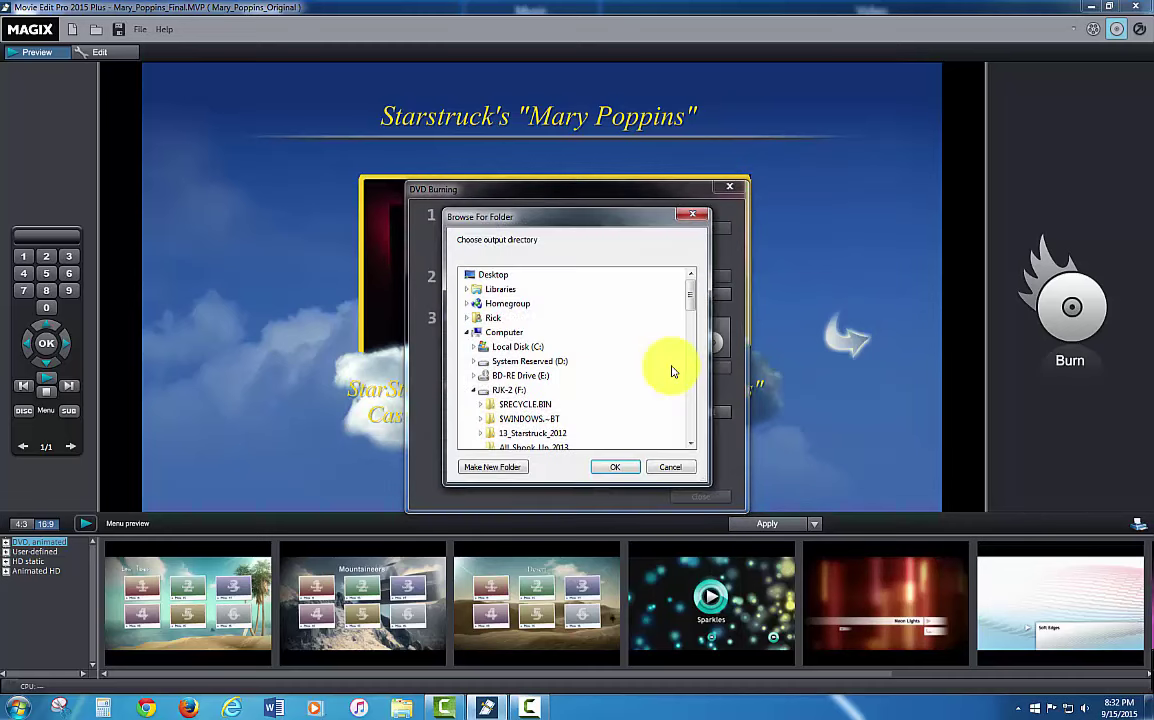
left_click(490, 466)
type("temp")
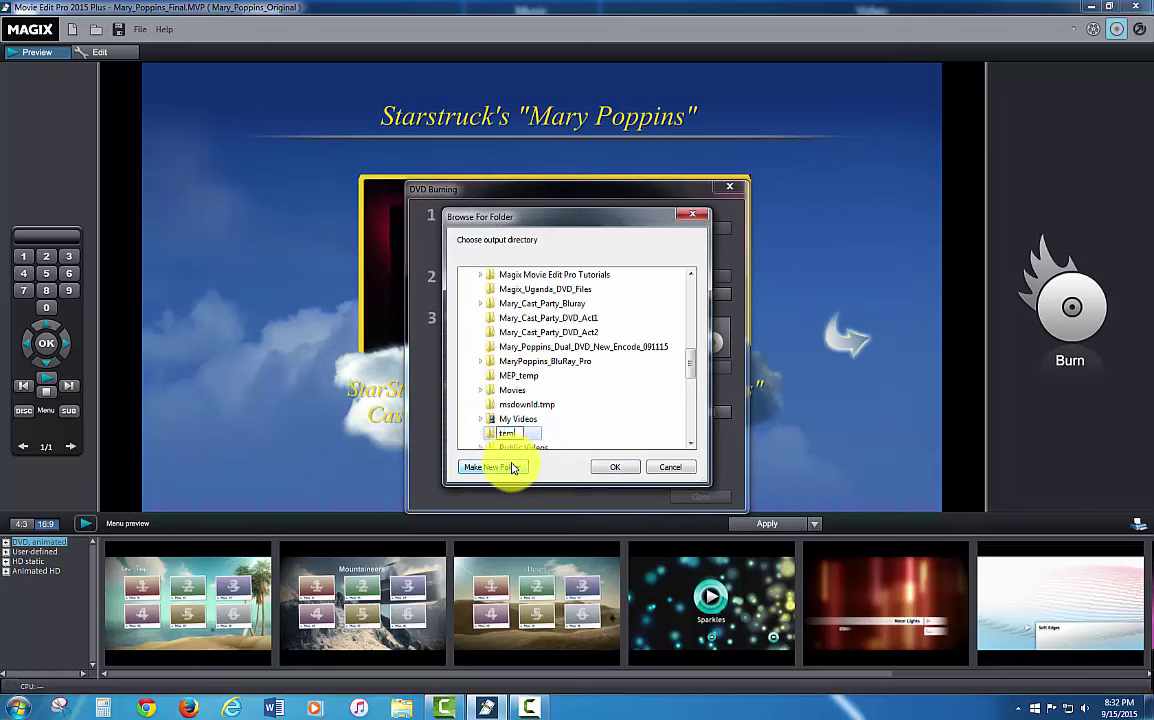
type("_dvd_dual")
left_click(492, 435)
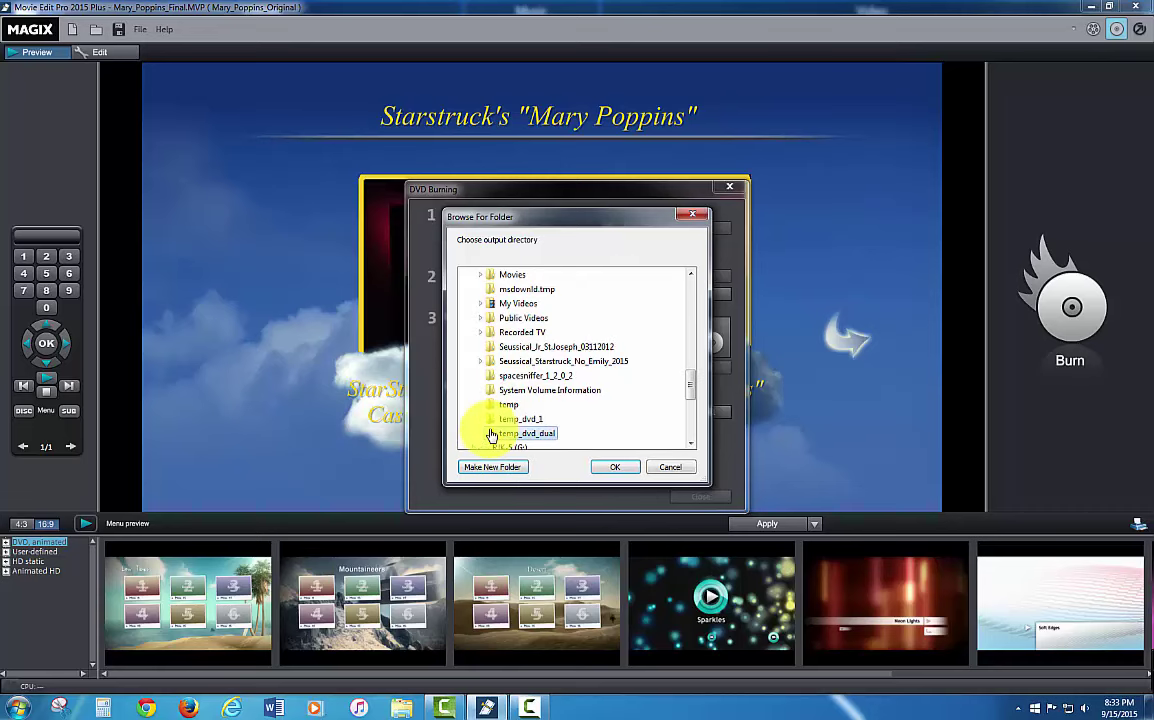
left_click(614, 467)
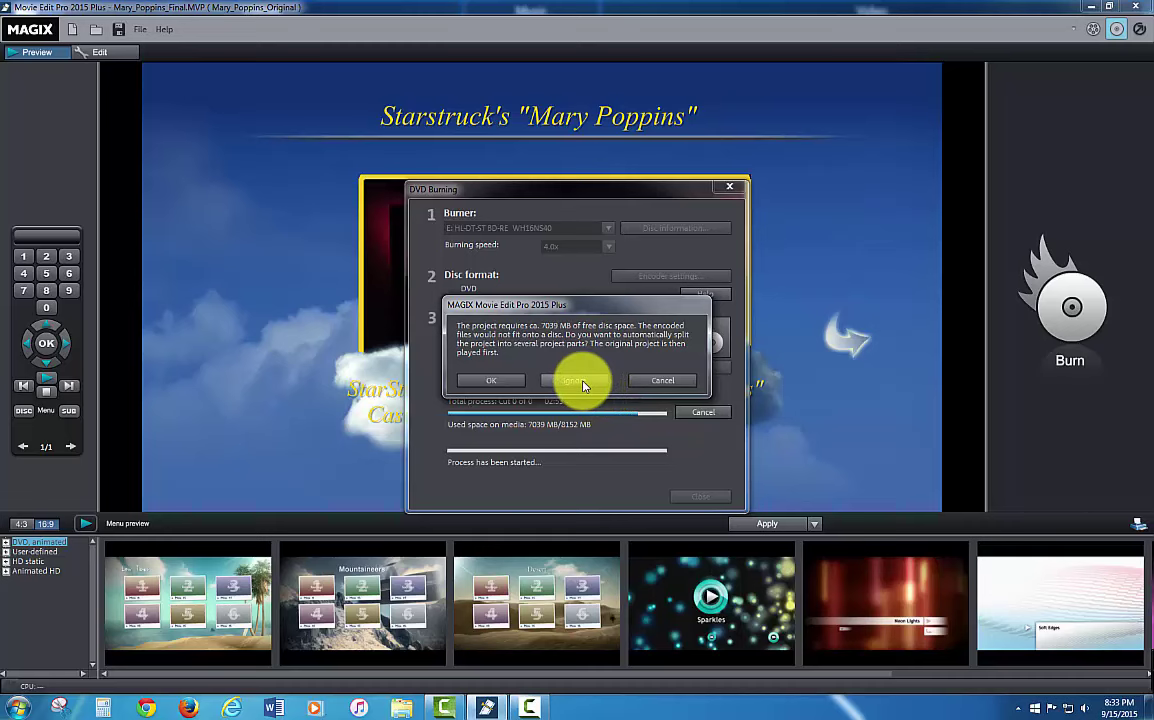
left_click(585, 386)
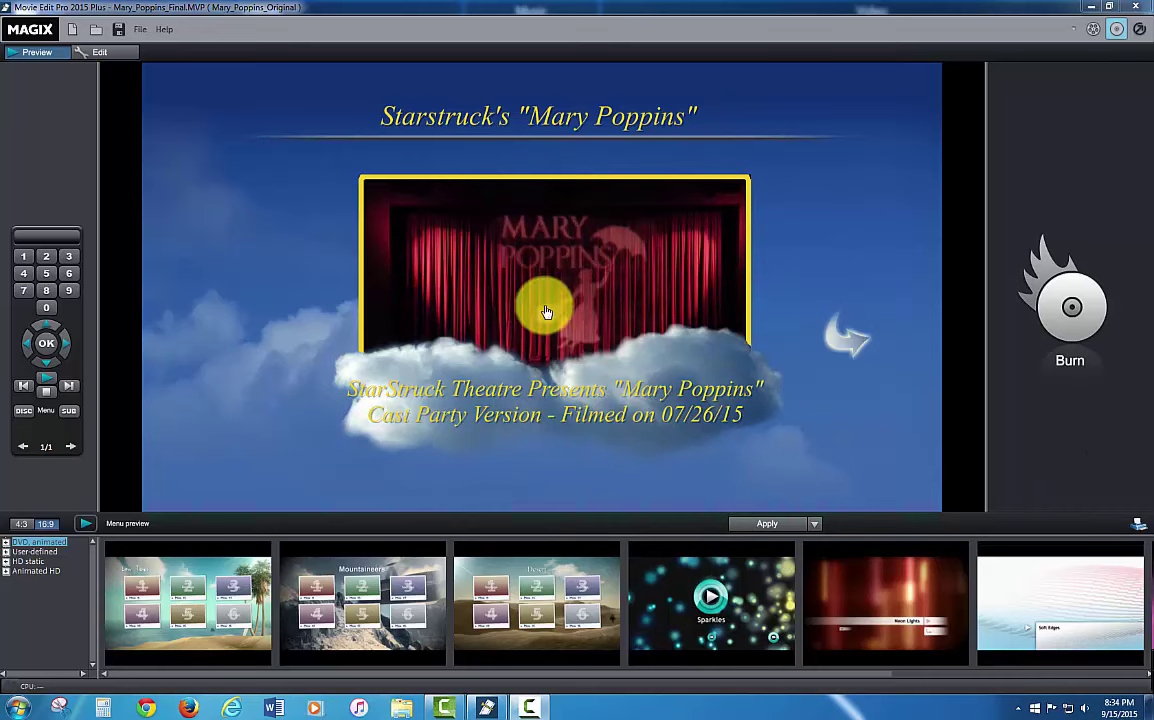
Step: Choose Blu-ray as the disc type to reach the BD Burning settings
left_click(1073, 310)
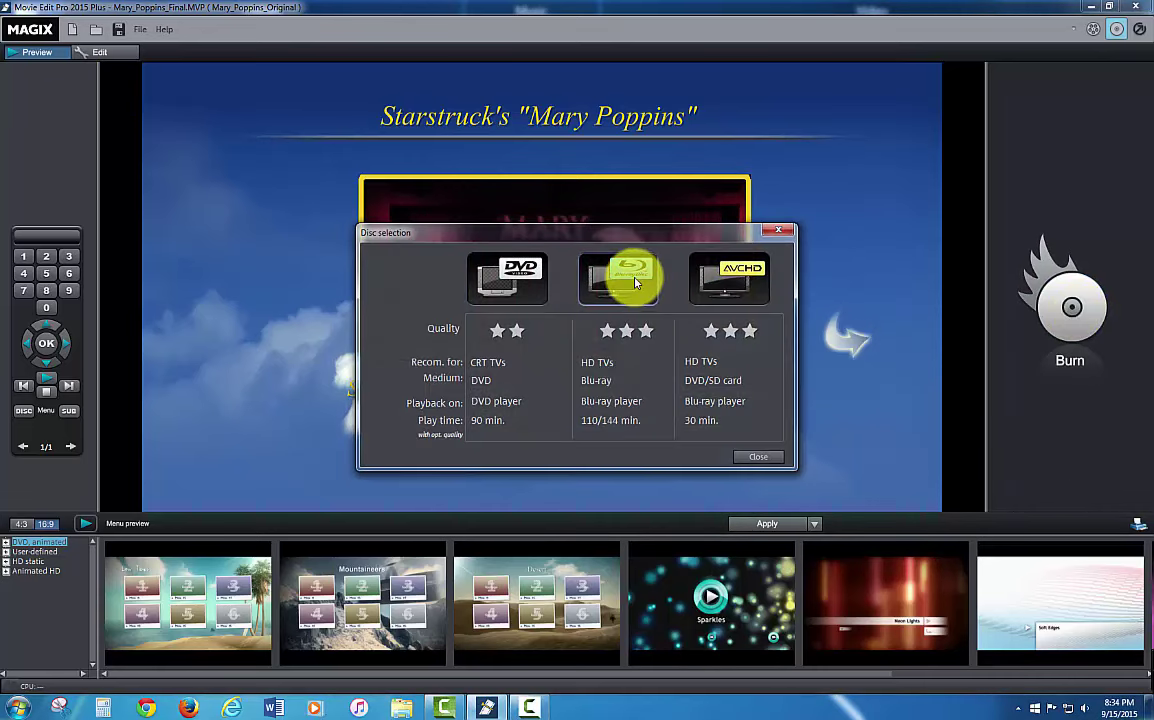
left_click(633, 280)
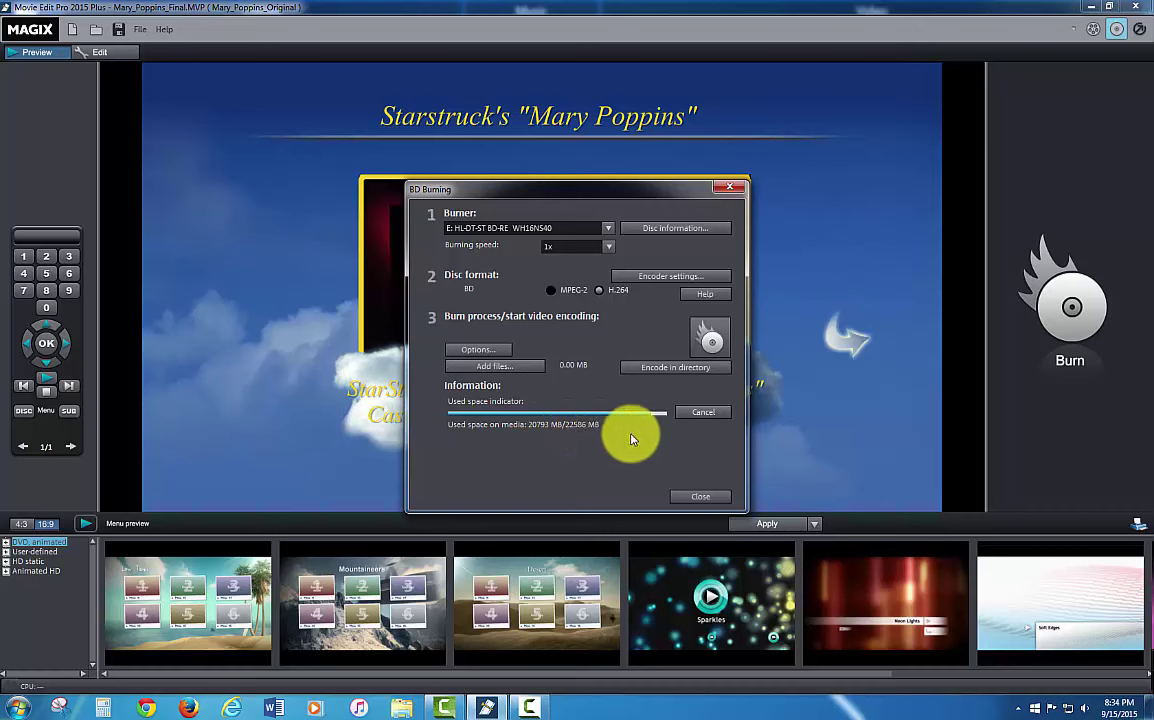
Step: Set the Blu-ray encoder preset to Blu-ray 1920 x 1080i NTSC at 18384 kbit/s
left_click(660, 278)
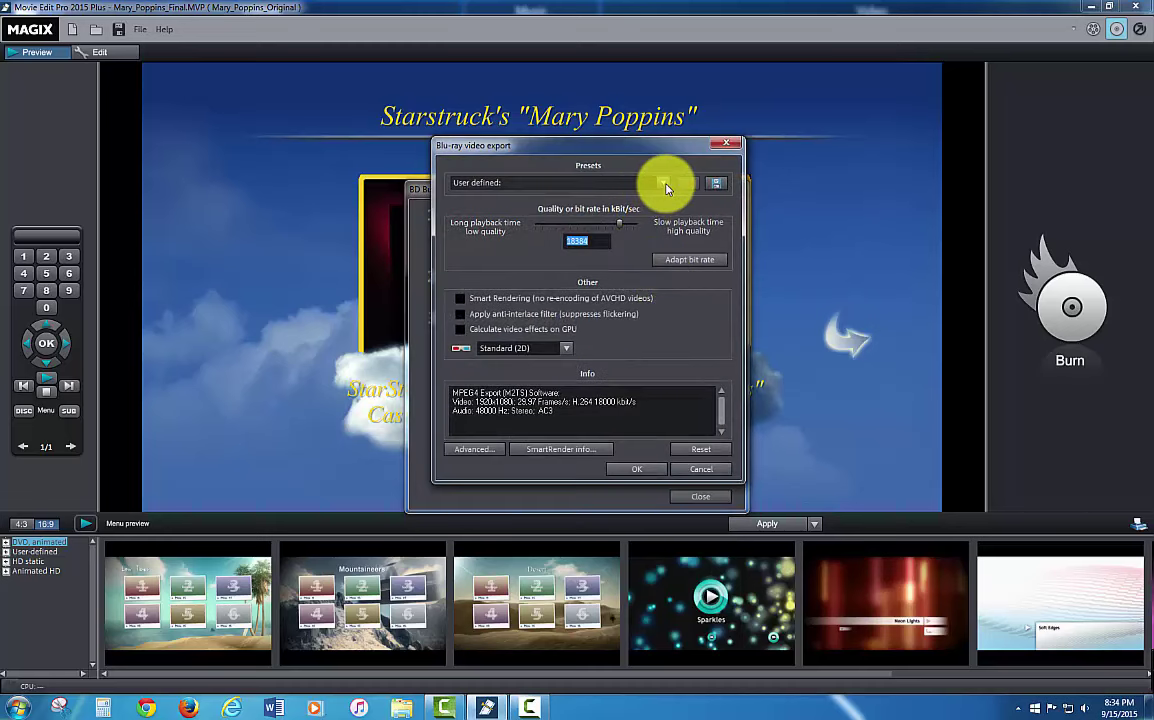
left_click(664, 184)
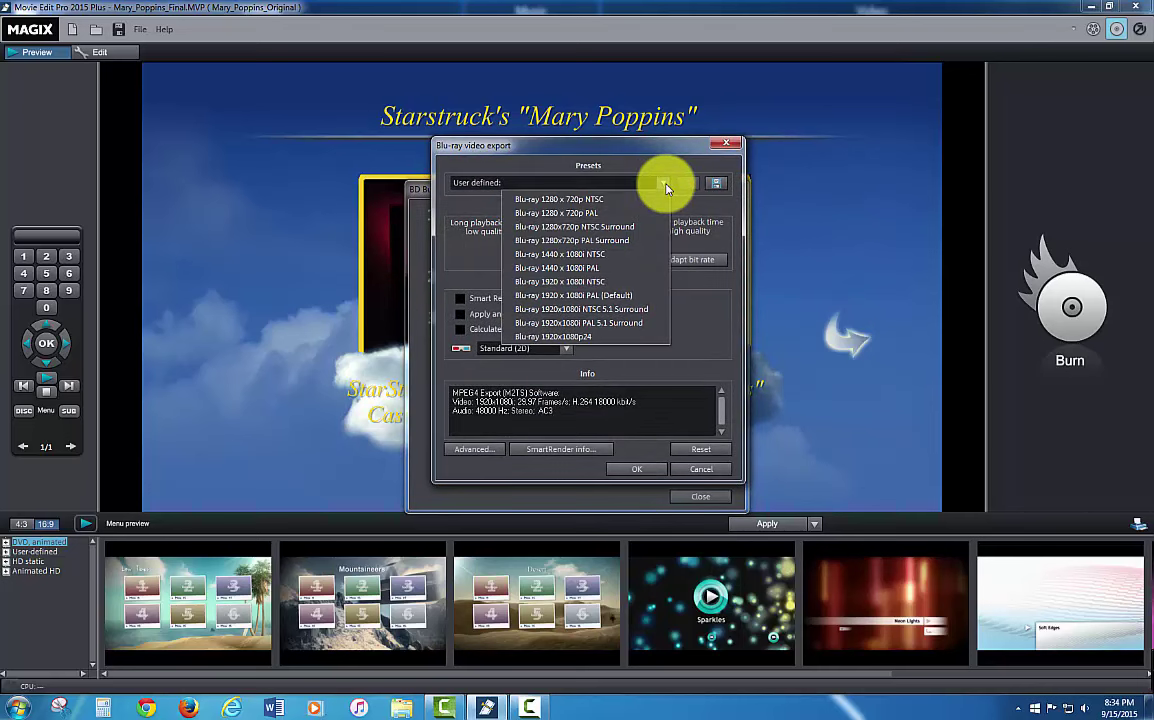
left_click(609, 287)
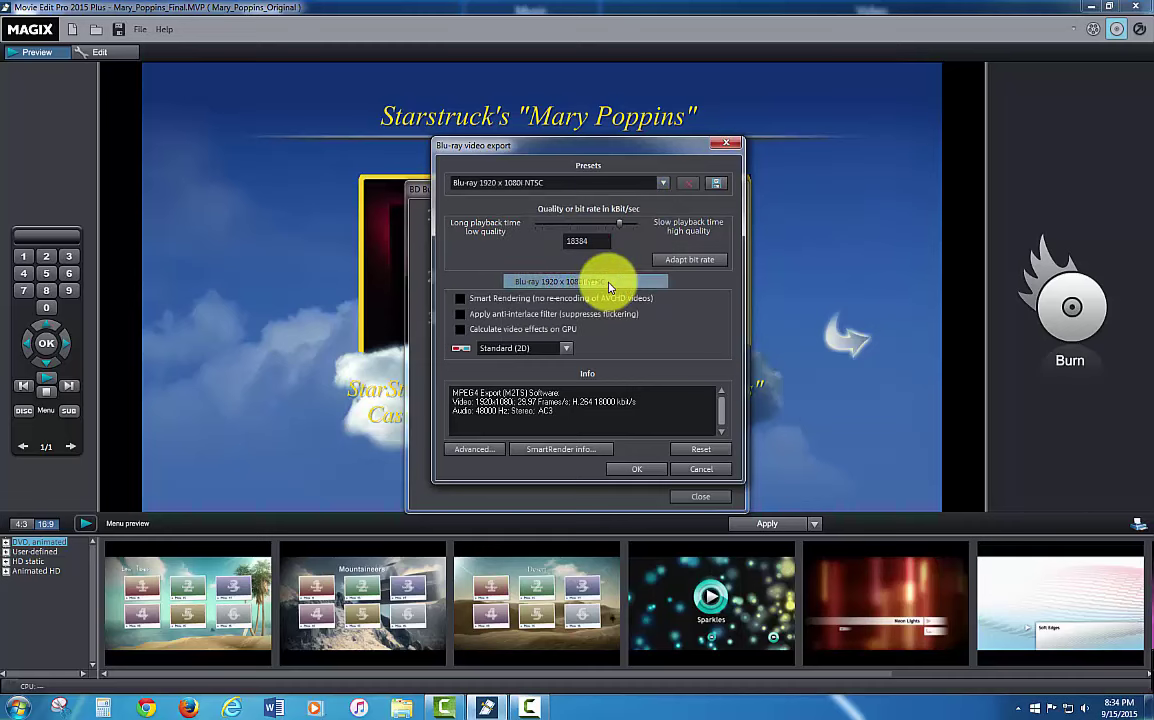
left_click(644, 469)
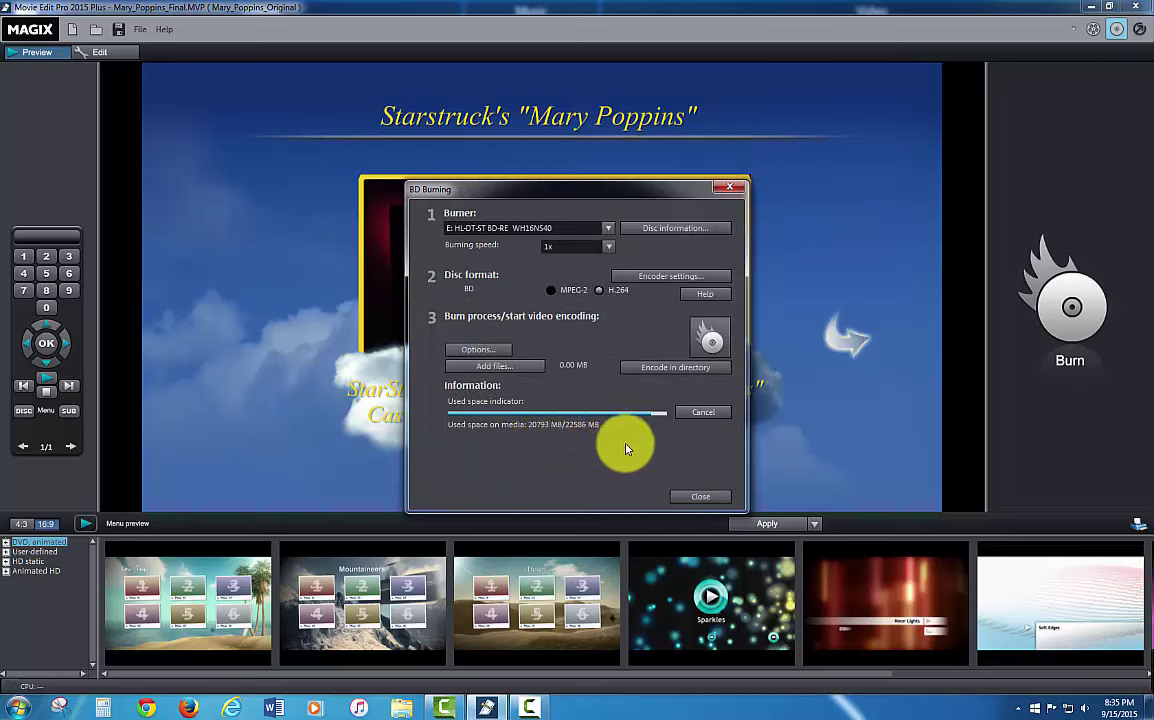
Step: Encode the Blu-ray into a newly created temp_bluray folder, then abort so BD Burning reports 'Abort by user'
left_click(680, 370)
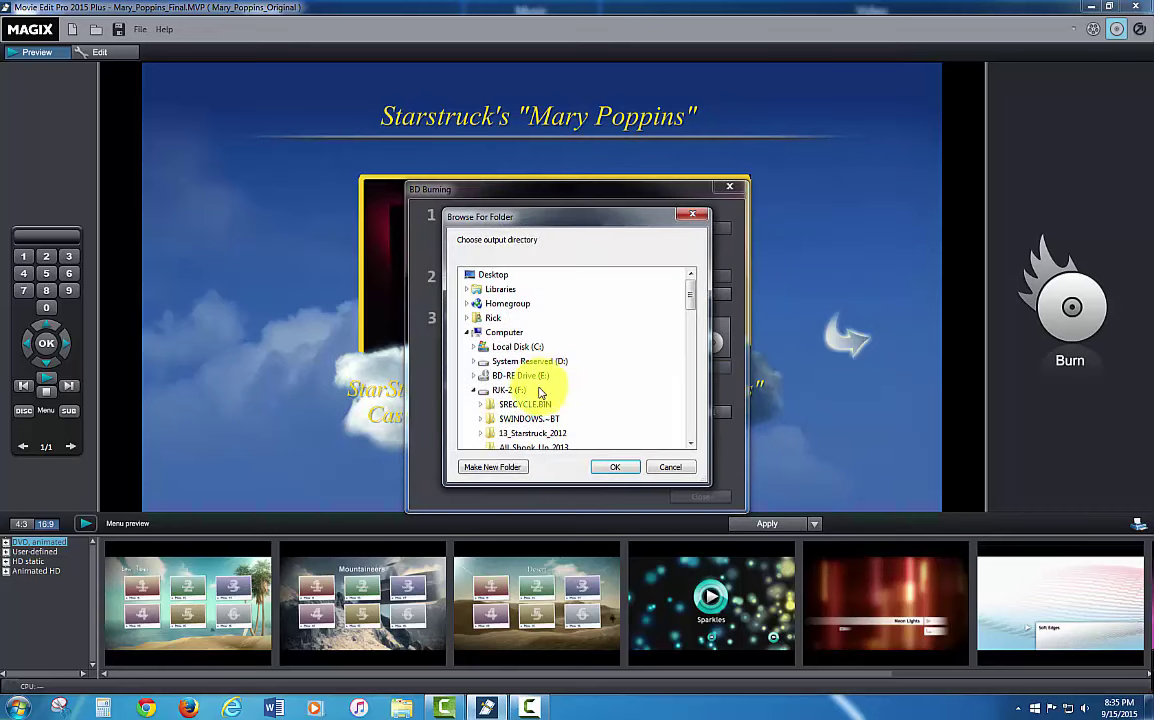
left_click(502, 467)
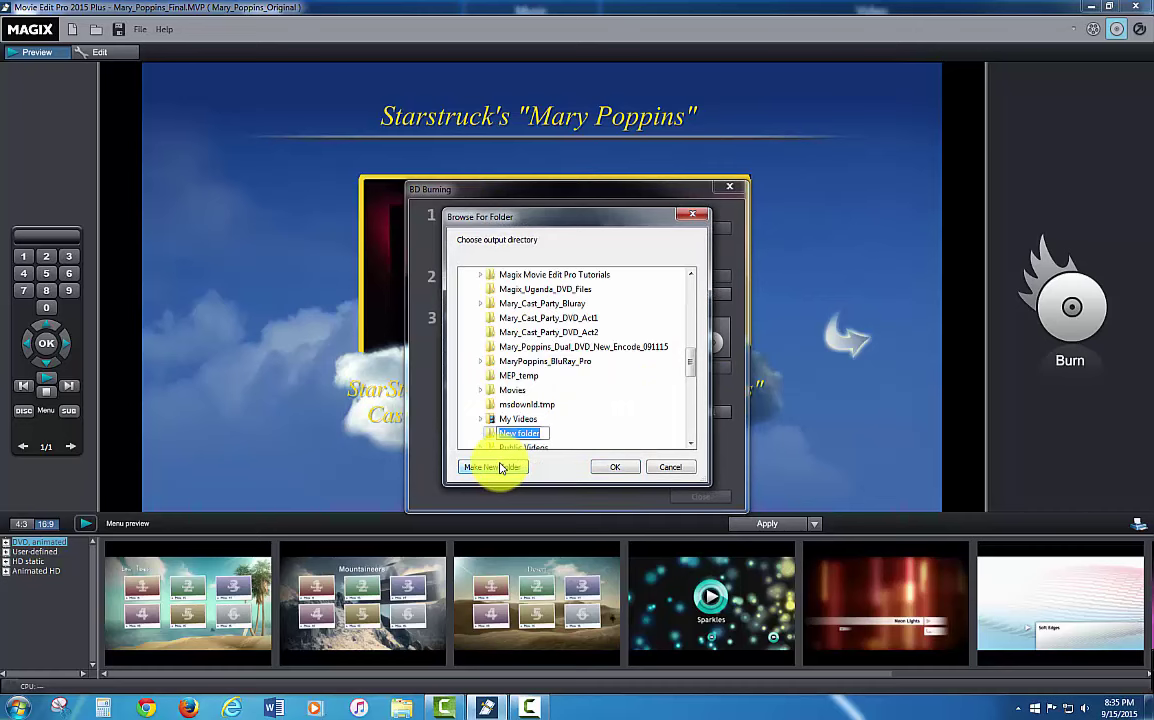
type("H")
key("BackSpace")
type("temp_bluray")
key("Return")
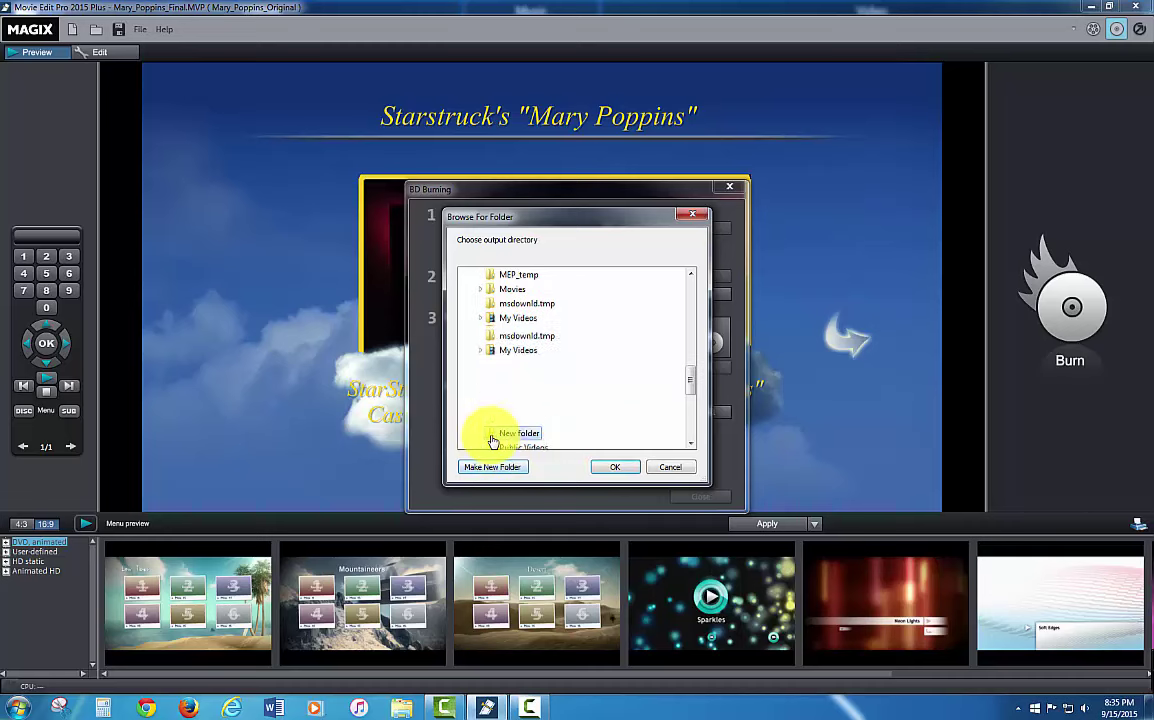
left_click(619, 468)
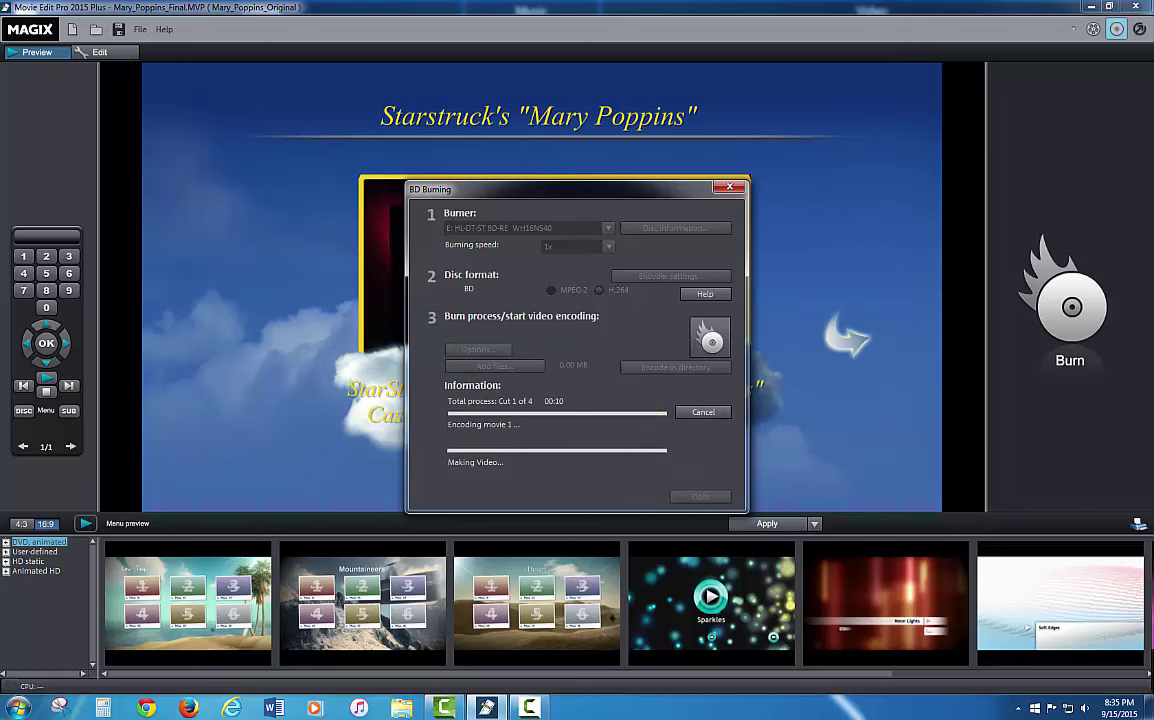
key("Escape")
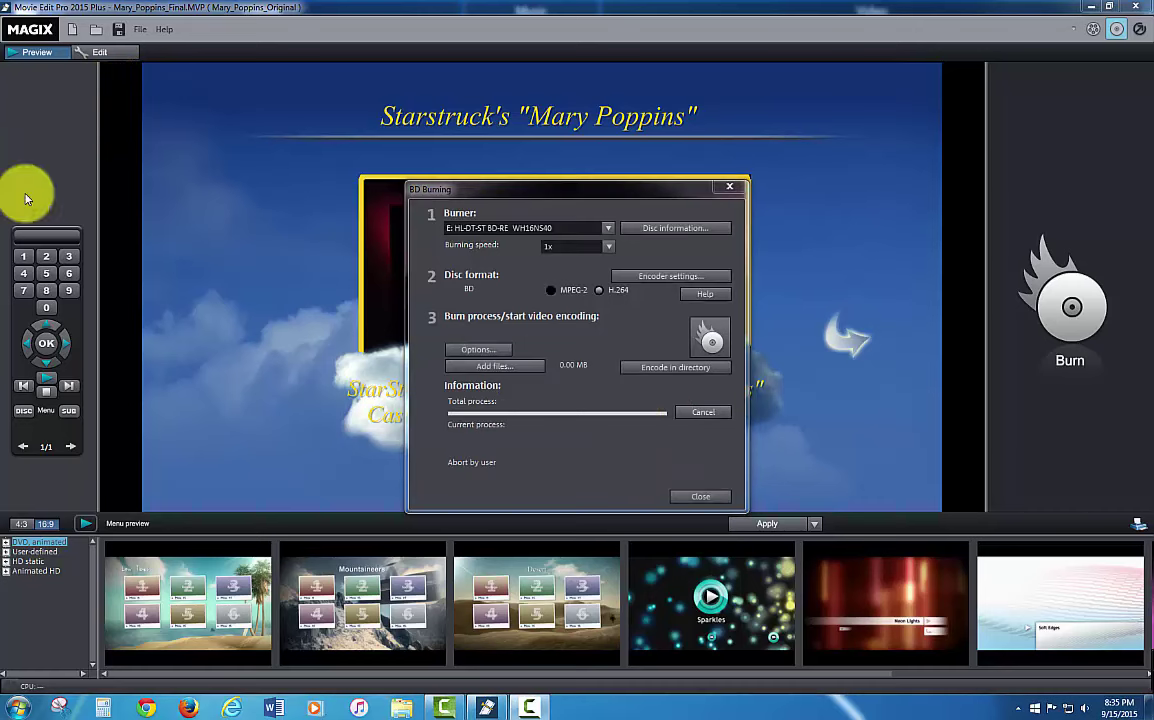
Step: Close the BD Burning dialog to return to the 'Mary Poppins' title-menu preview
left_click(706, 496)
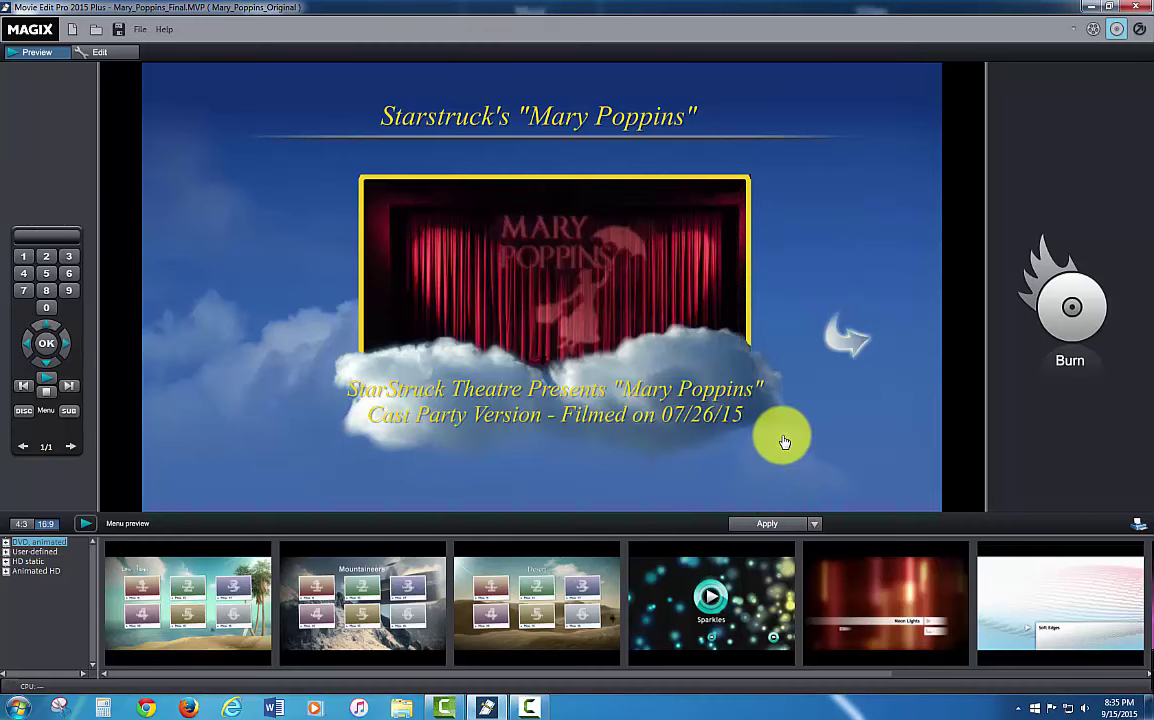